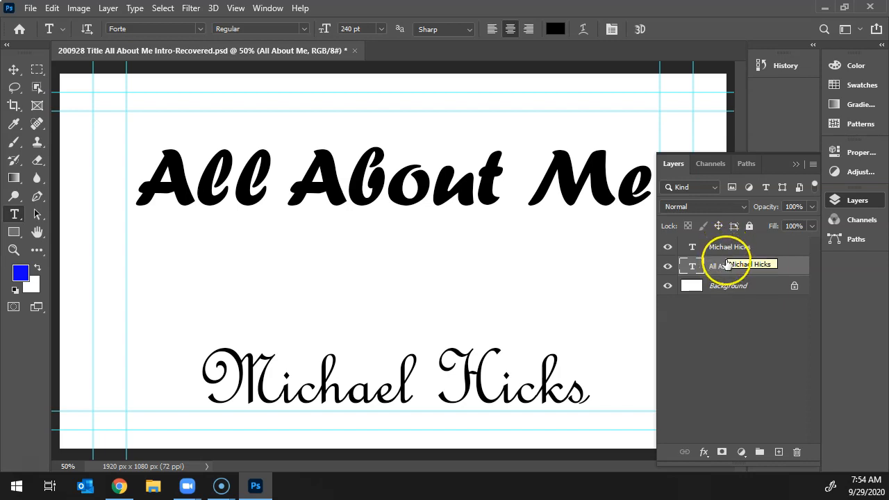
Move the "All About Me" text layer above the name layer and toggle its visibility off and on.
left_click_drag(726, 263, 725, 246)
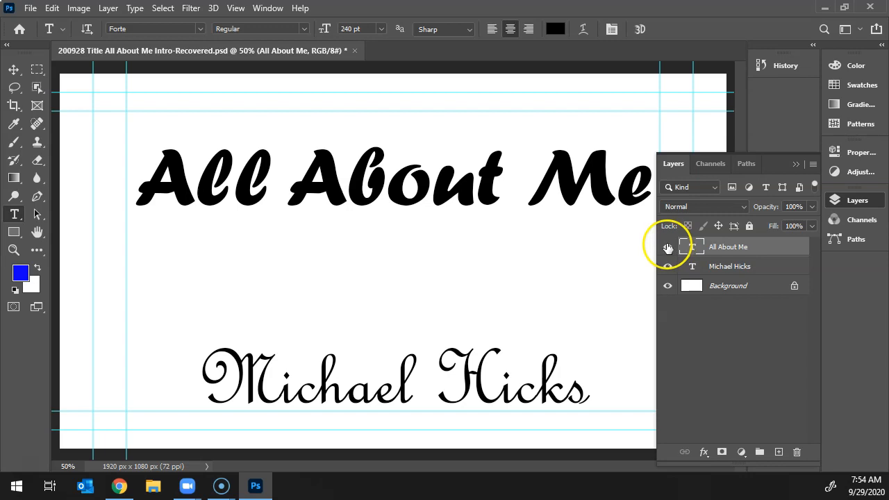
left_click(667, 249)
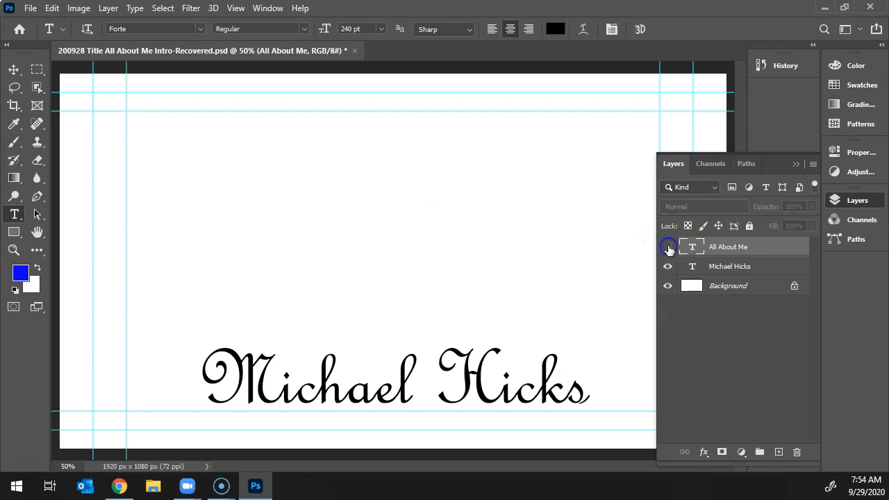
left_click(667, 249)
Add a Bevel & Emboss layer style to the "All About Me" text layer and open the effect's settings.
right_click(735, 249)
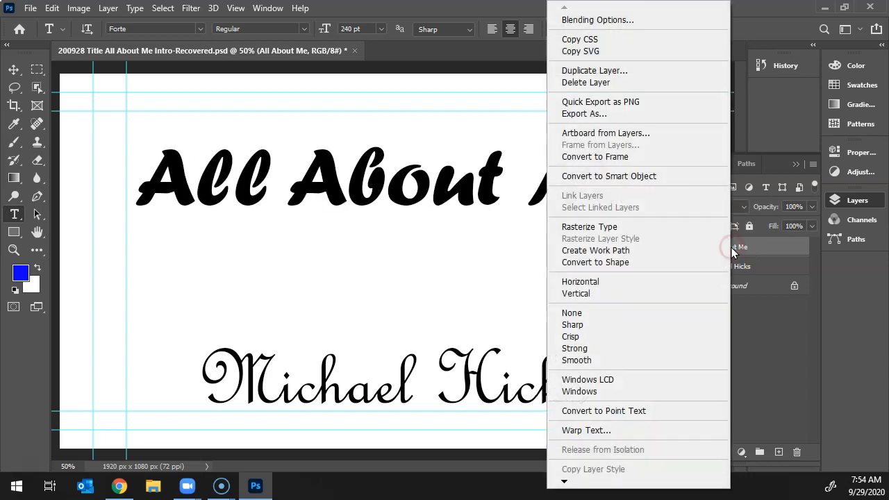
left_click(632, 22)
left_click_drag(501, 89, 660, 85)
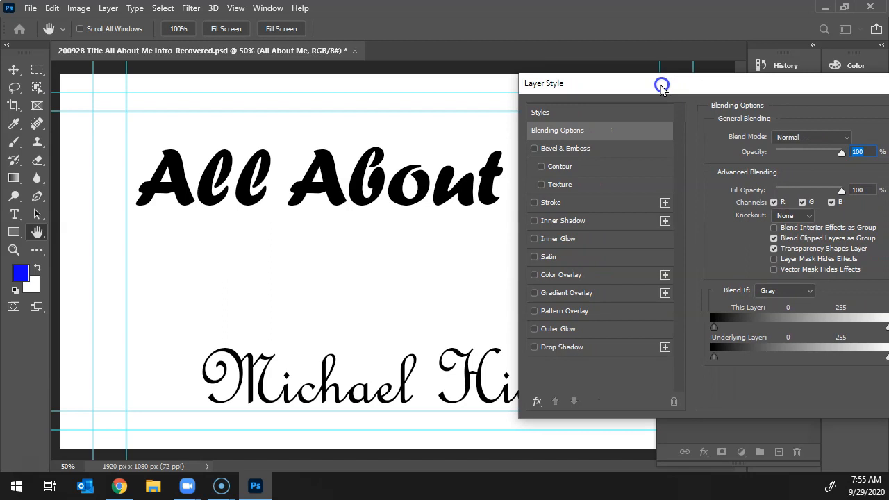
key("ctrl+plus")
key("ctrl+plus")
left_click_drag(373, 162, 274, 281)
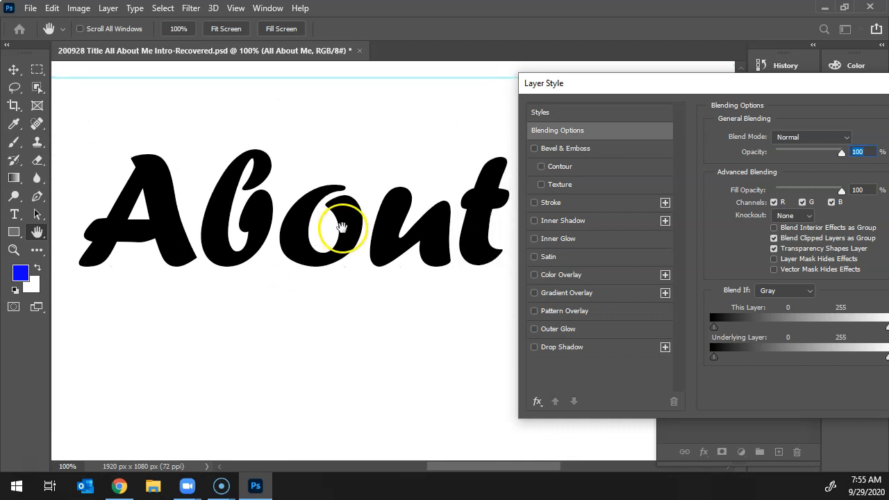
left_click(534, 149)
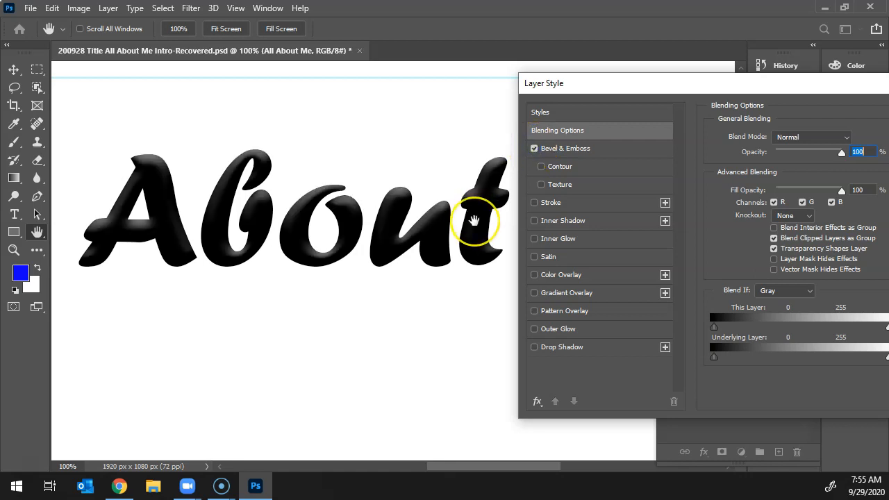
key("ctrl+plus")
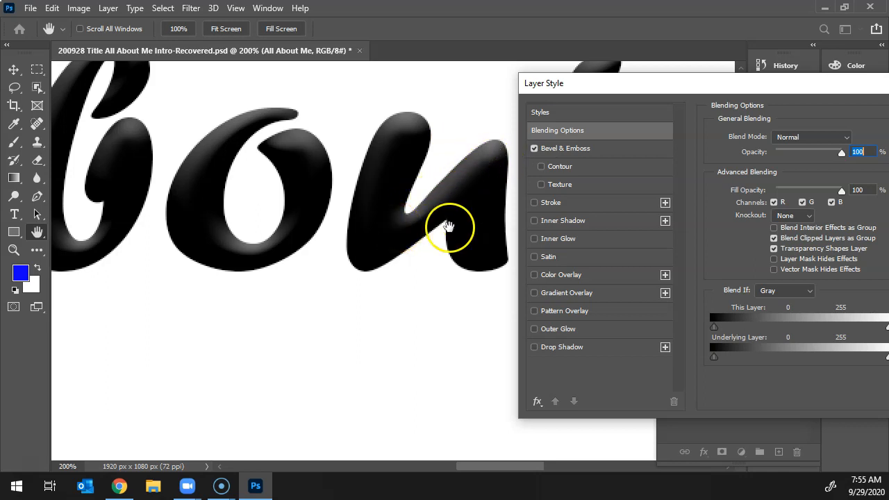
left_click(555, 149)
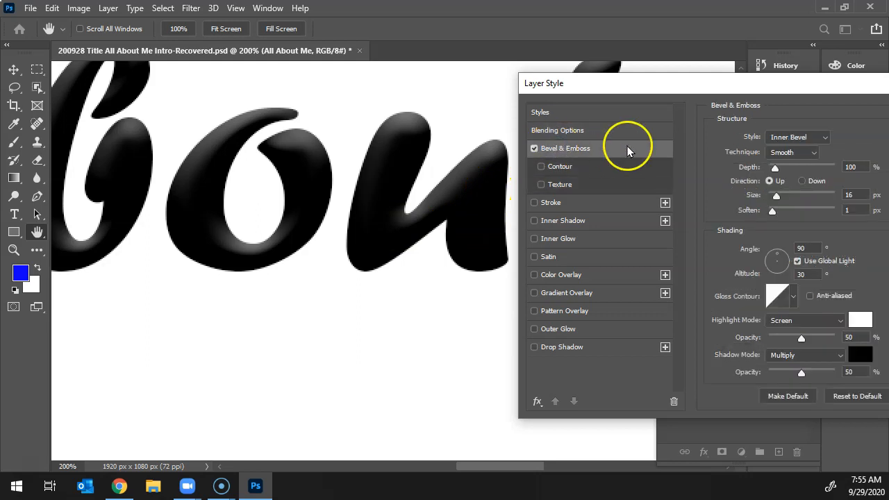
left_click_drag(794, 87, 790, 86)
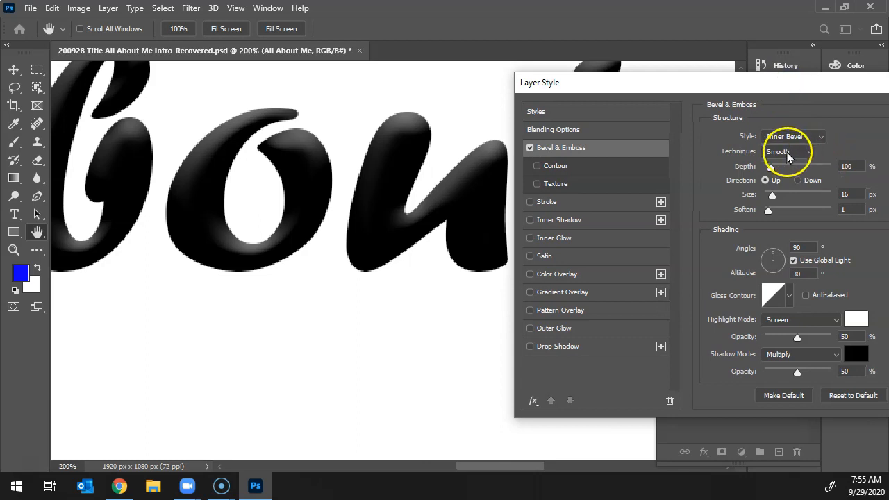
Try the Outer Bevel, Emboss and Pillow Emboss styles on the title text and return to Inner Bevel.
left_click(817, 136)
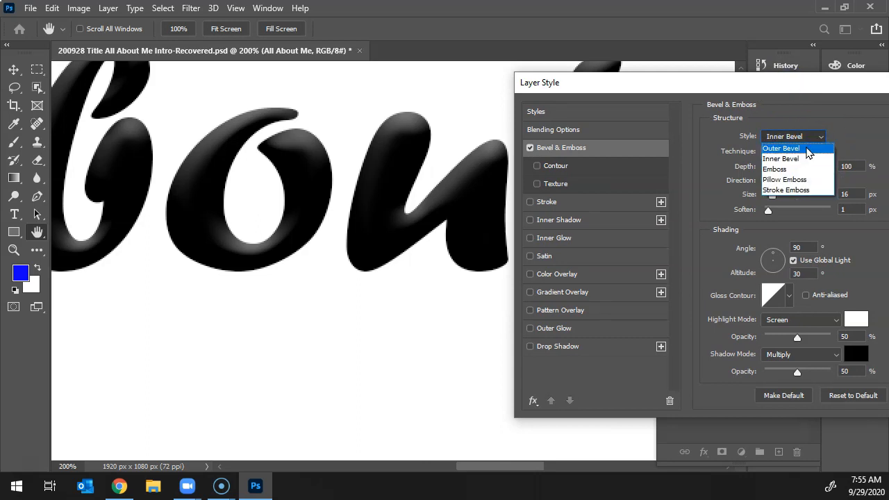
left_click(808, 148)
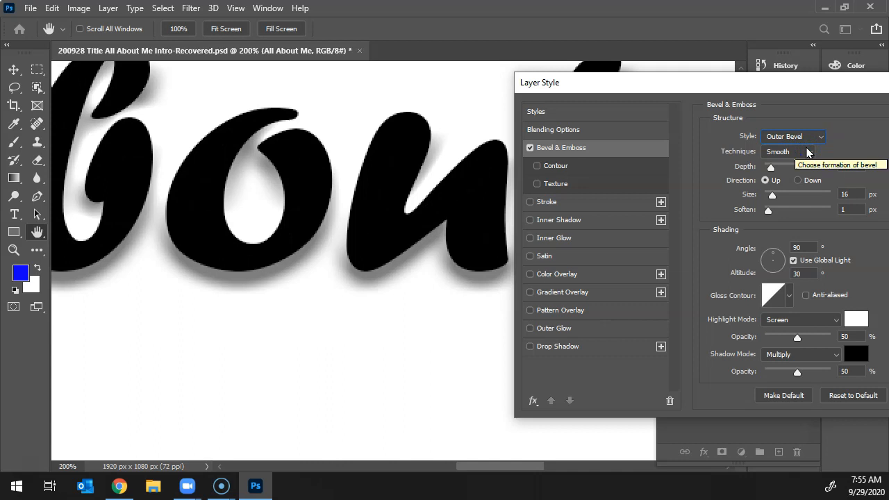
left_click(809, 136)
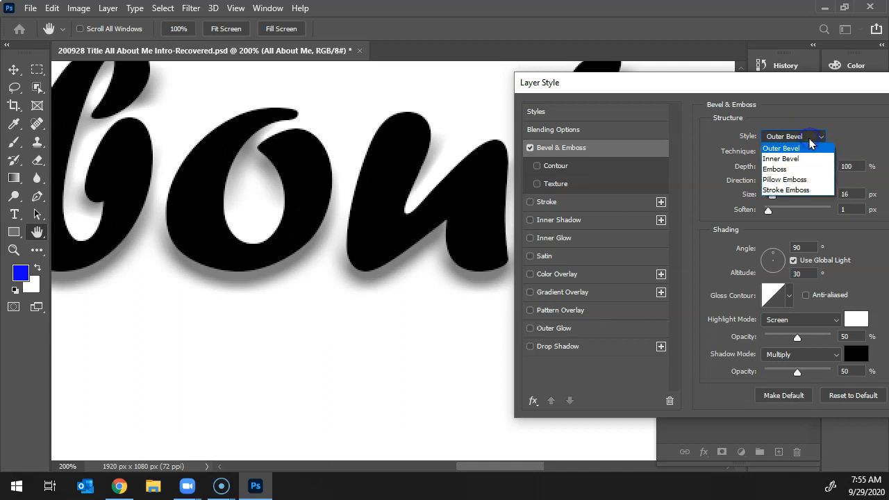
left_click(805, 170)
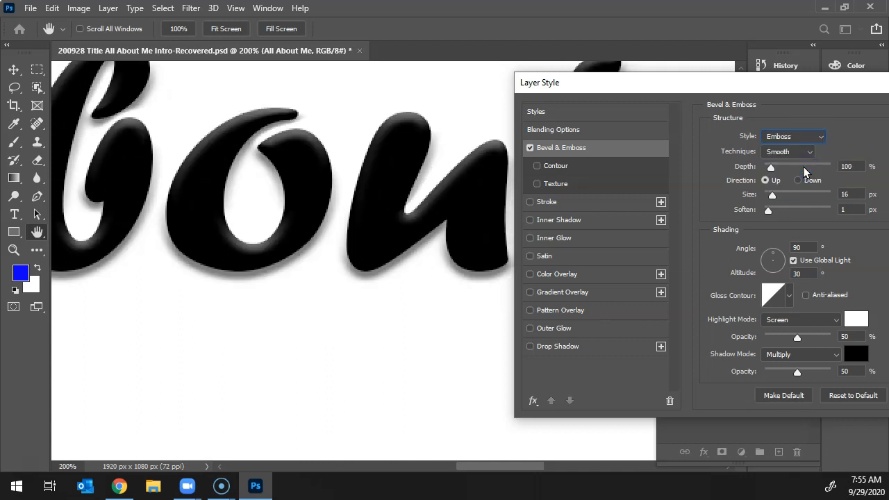
left_click(799, 138)
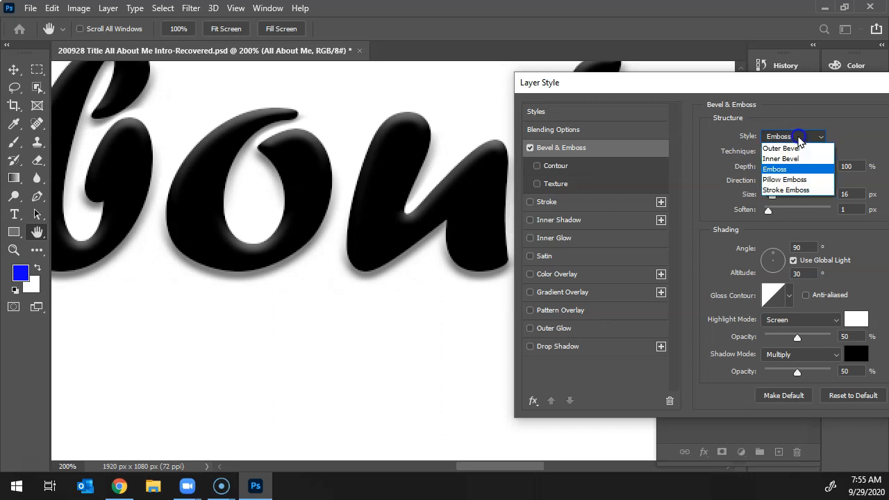
left_click(798, 179)
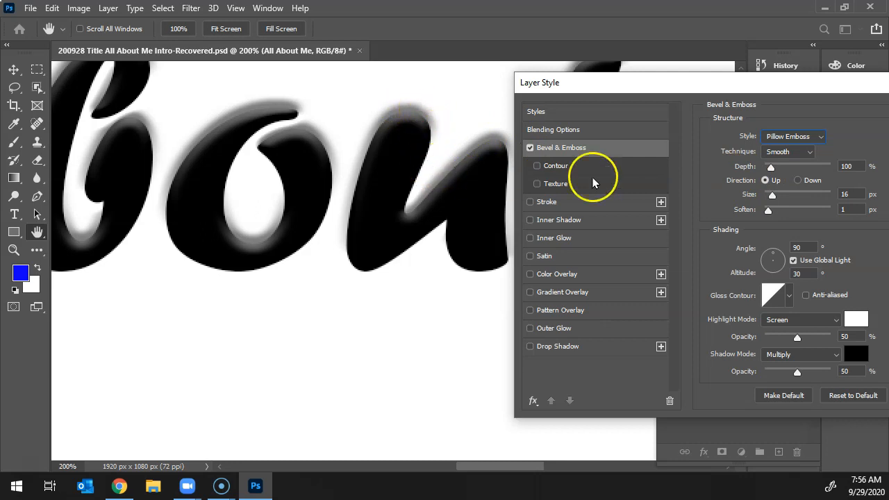
left_click(789, 138)
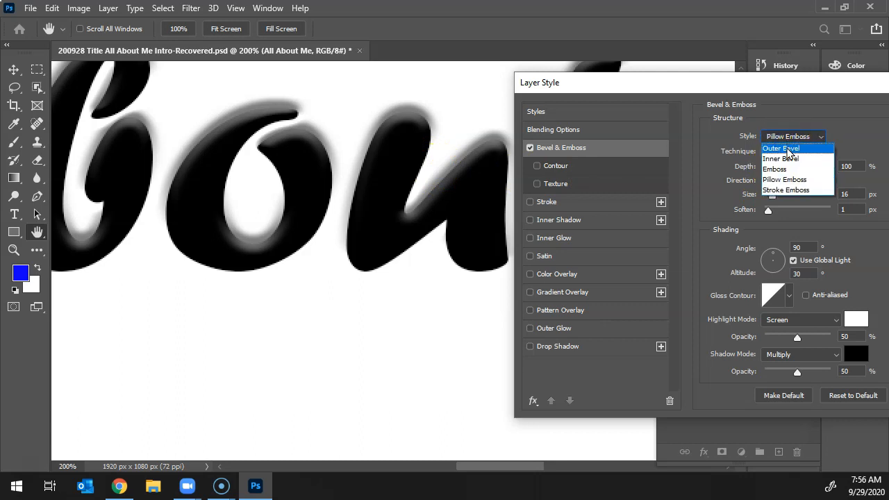
left_click(786, 147)
left_click(786, 138)
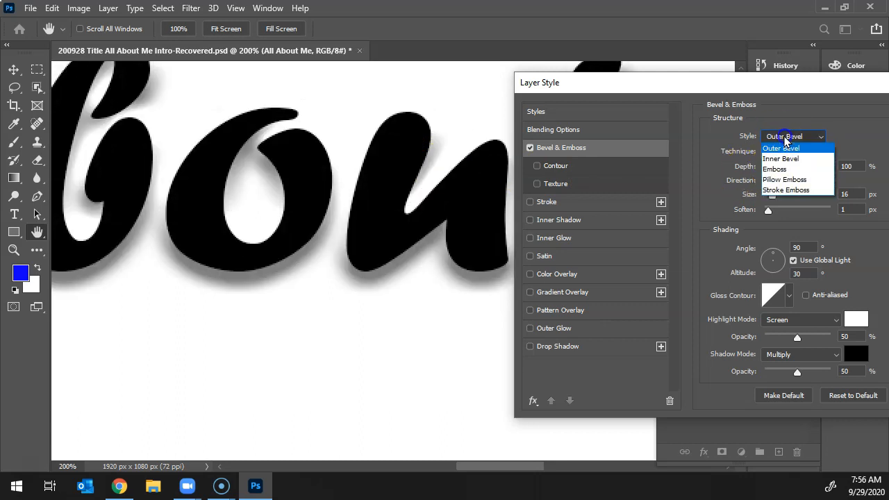
left_click(784, 159)
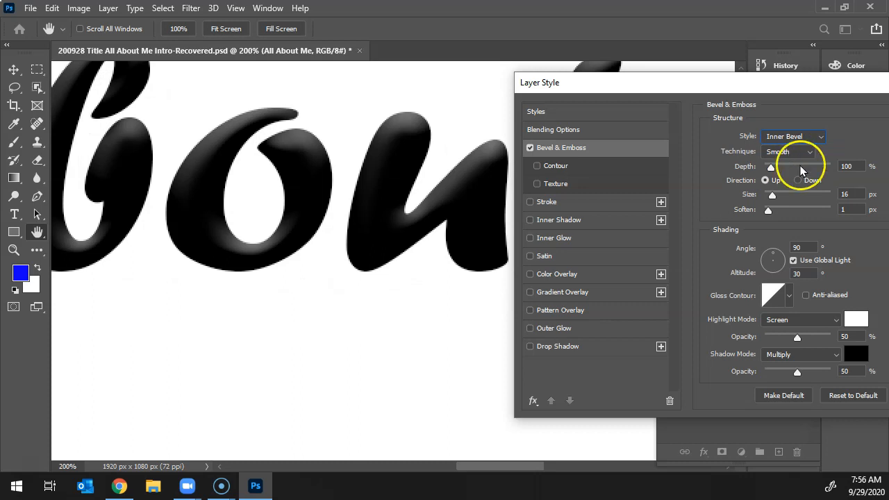
Set the bevel's size to 10 px and its soften value to 0 px.
mouse_move(771, 195)
left_mouse_down()
mouse_move(806, 198)
mouse_move(772, 197)
left_mouse_up()
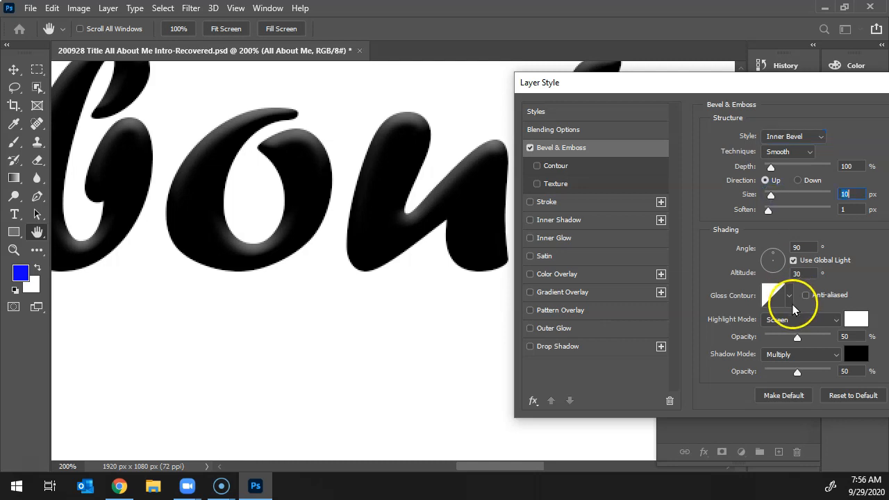
left_click(768, 211)
mouse_move(768, 212)
left_mouse_down()
mouse_move(829, 206)
mouse_move(757, 206)
left_mouse_up()
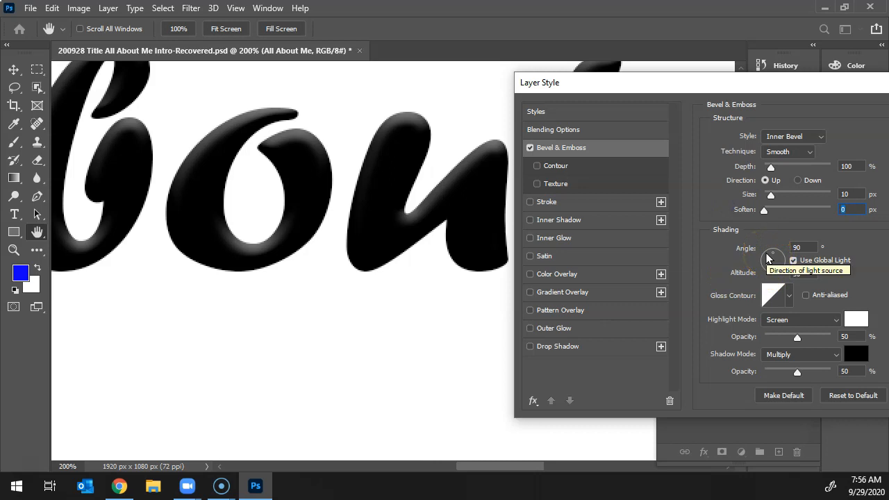
Try several light directions for the bevel's shading and set the angle to 119° with an altitude of 0°.
left_click(767, 258)
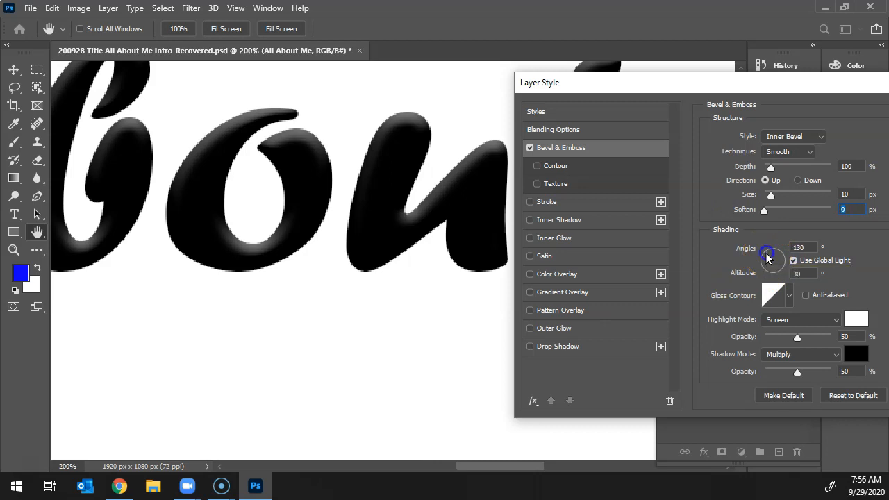
left_click(768, 257)
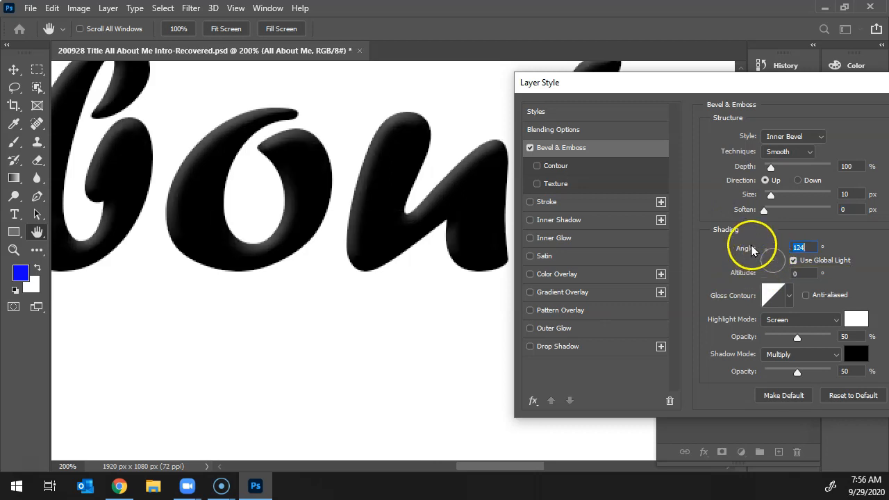
left_click(769, 255)
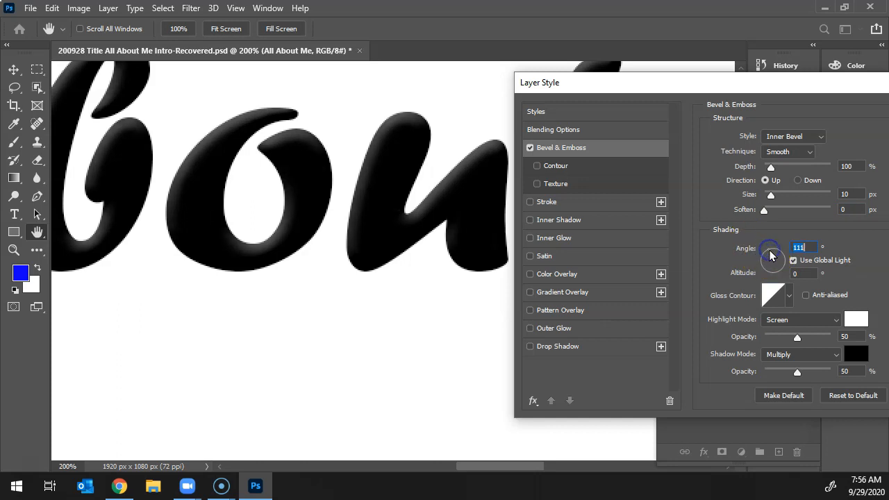
left_click(768, 273)
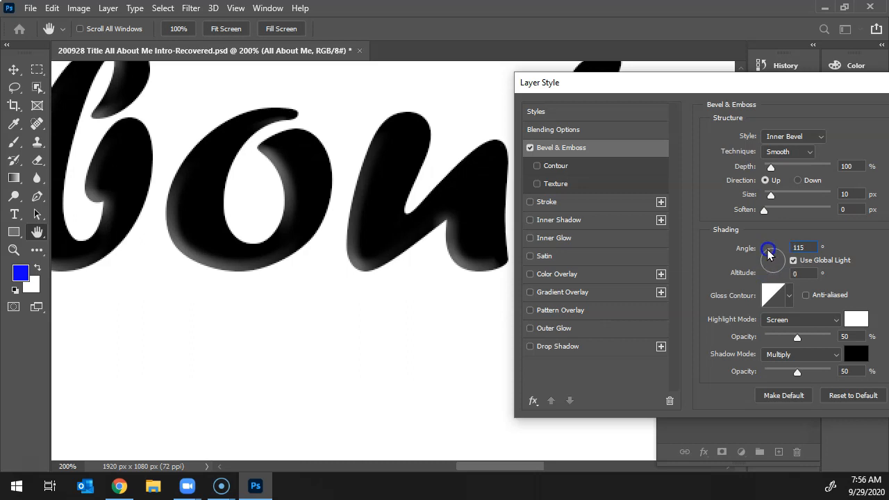
left_click(767, 254)
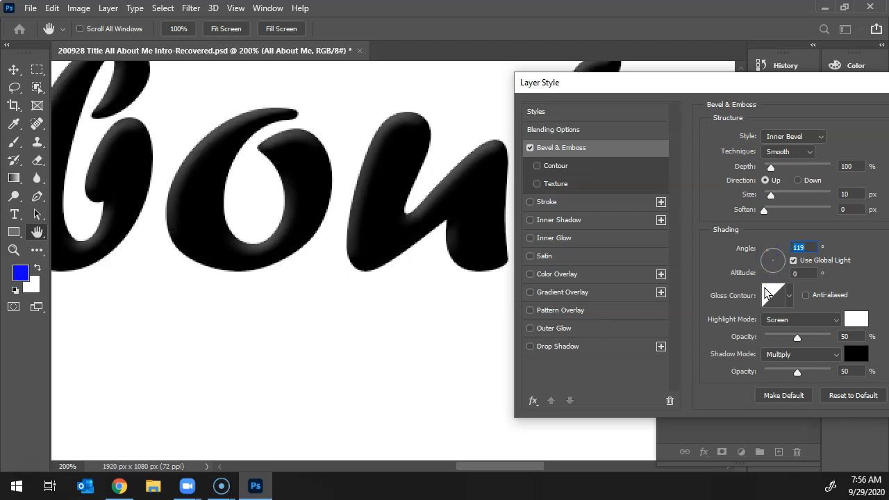
Try several gloss contours for the bevel and apply the second preset in the second row.
left_click(789, 297)
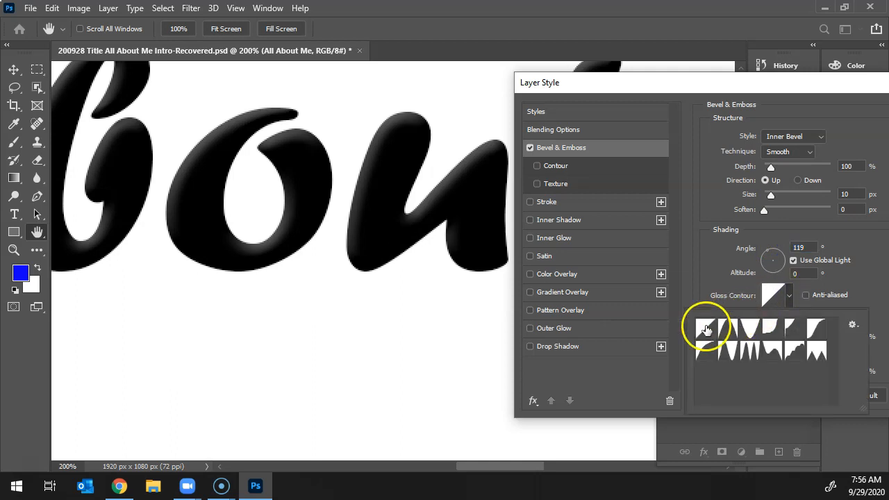
left_click(727, 329)
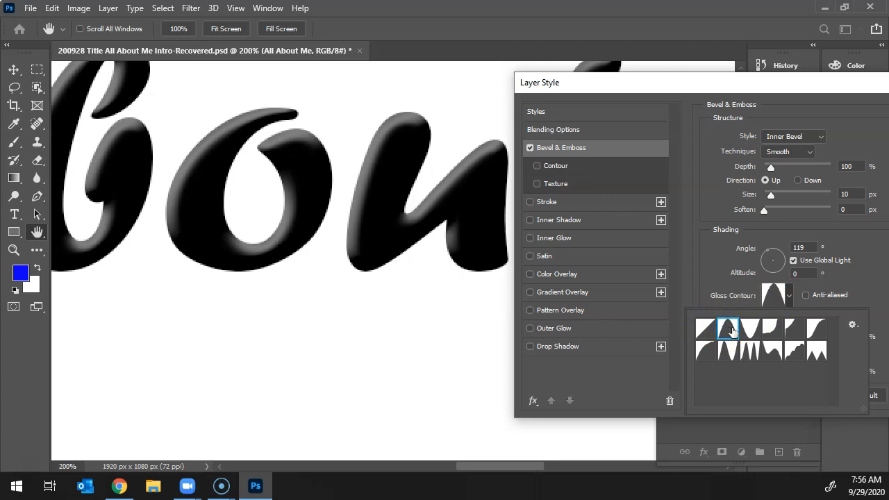
left_click(743, 332)
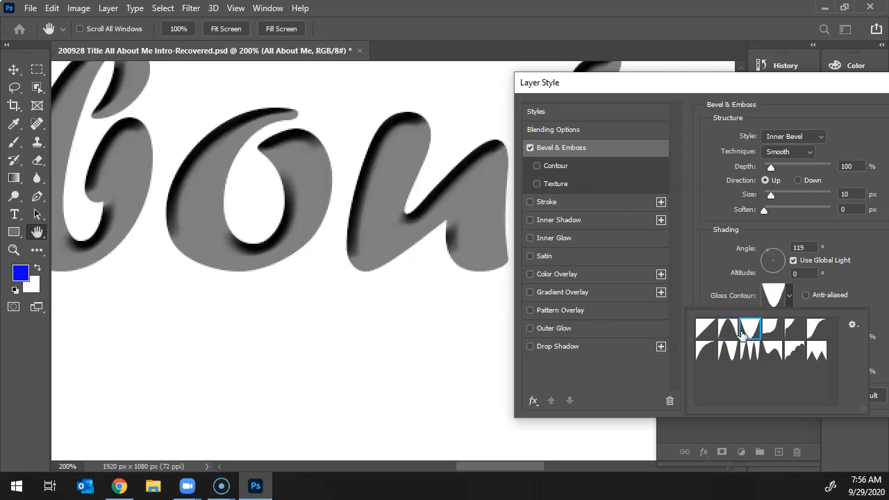
left_click(777, 332)
left_click(797, 331)
left_click(819, 336)
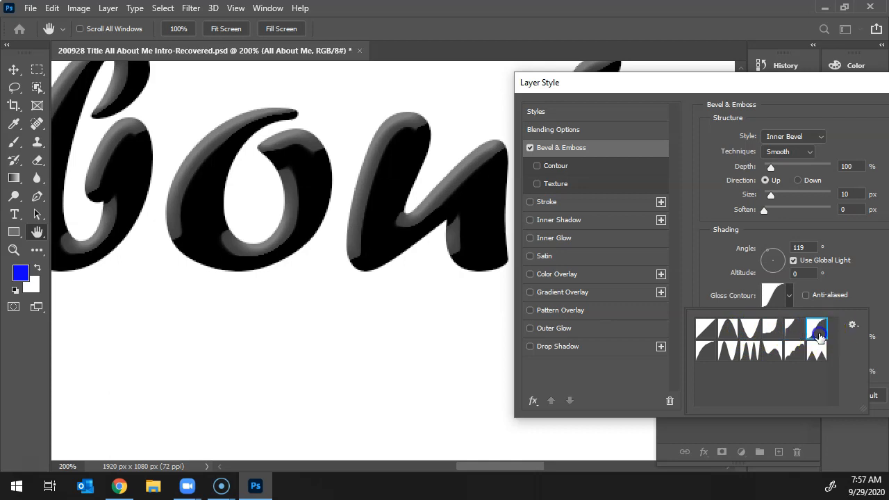
left_click(777, 353)
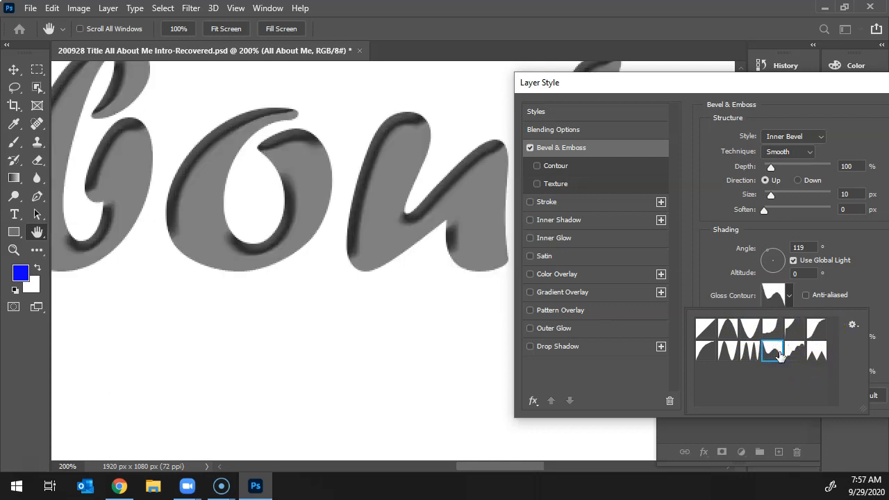
left_click(732, 352)
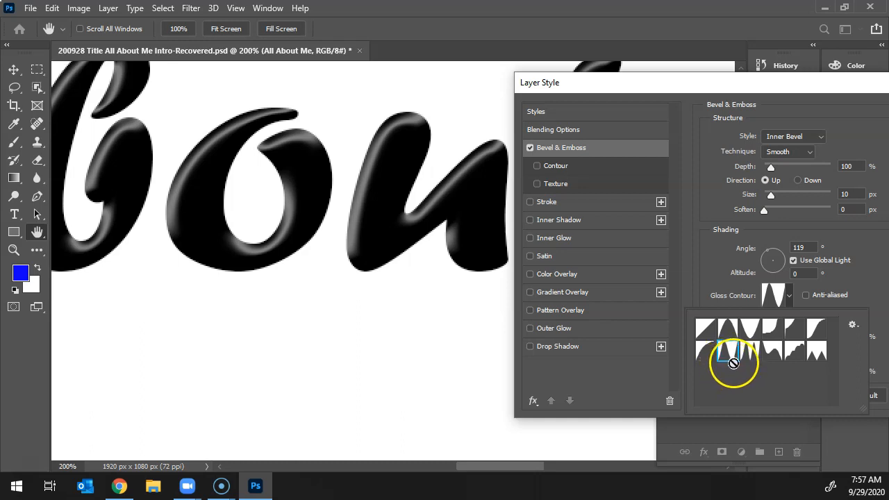
left_click(857, 258)
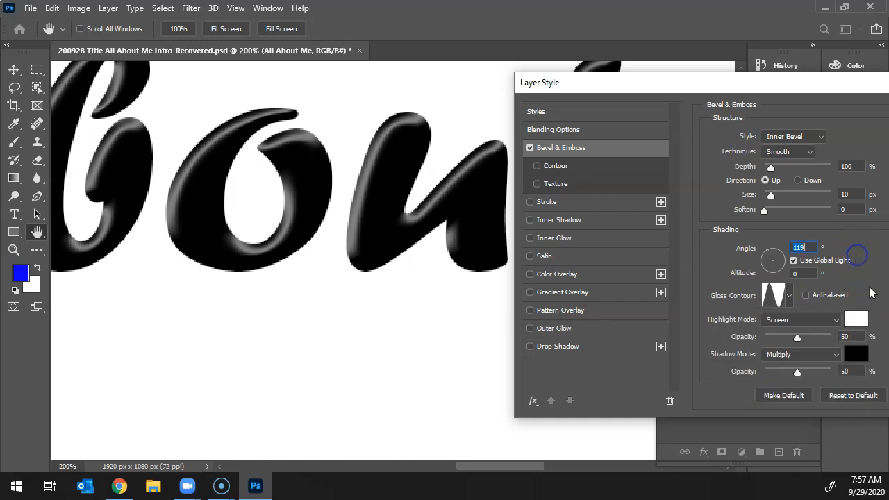
Set the bevel's highlight color to cyan, 00faeb.
left_click(859, 319)
left_click_drag(671, 245, 691, 216)
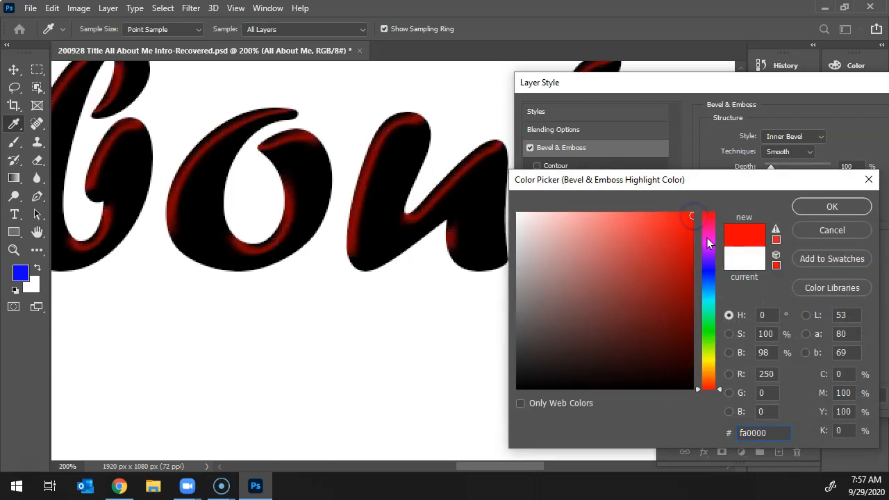
left_click_drag(708, 243, 705, 306)
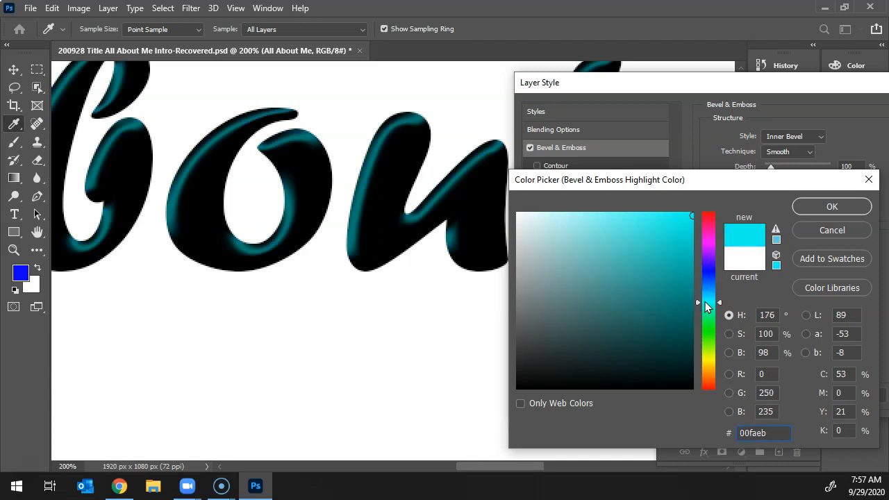
left_click(810, 233)
left_click(815, 208)
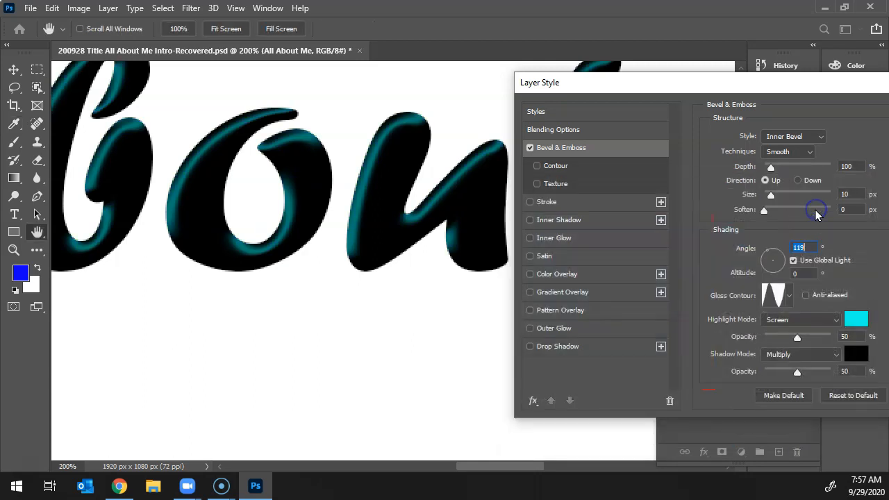
Add a color overlay to the "All About Me" title and set its color to dark blue, 095b81.
left_click(562, 275)
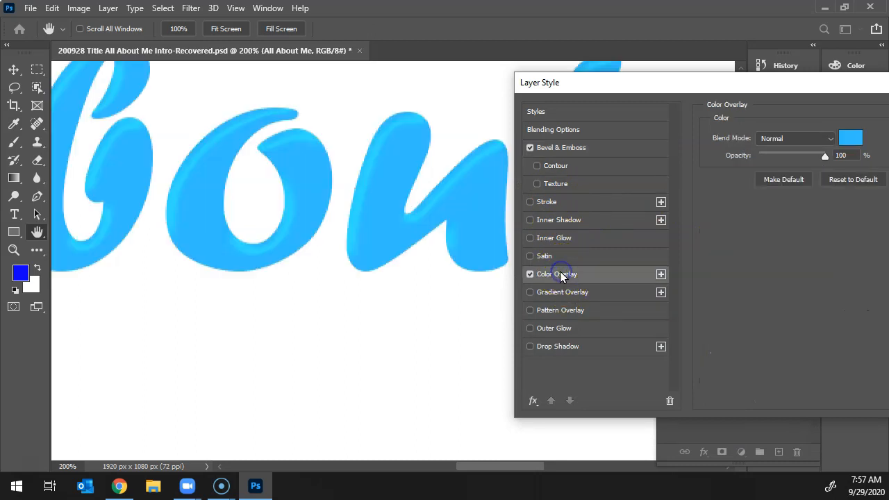
left_click(850, 140)
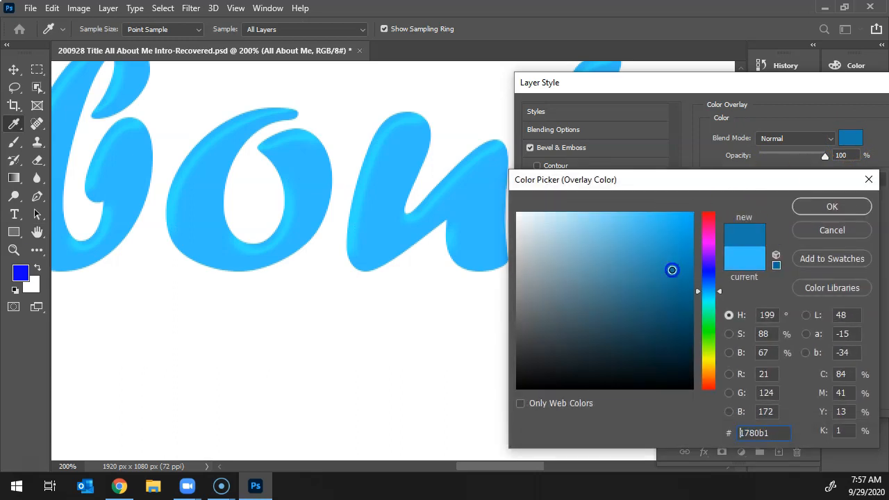
left_click(676, 289)
left_click_drag(678, 289, 681, 299)
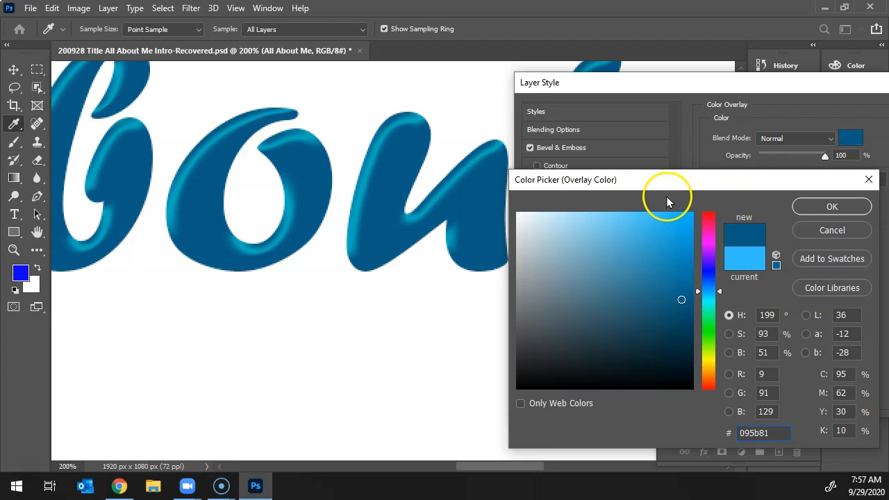
left_click(801, 205)
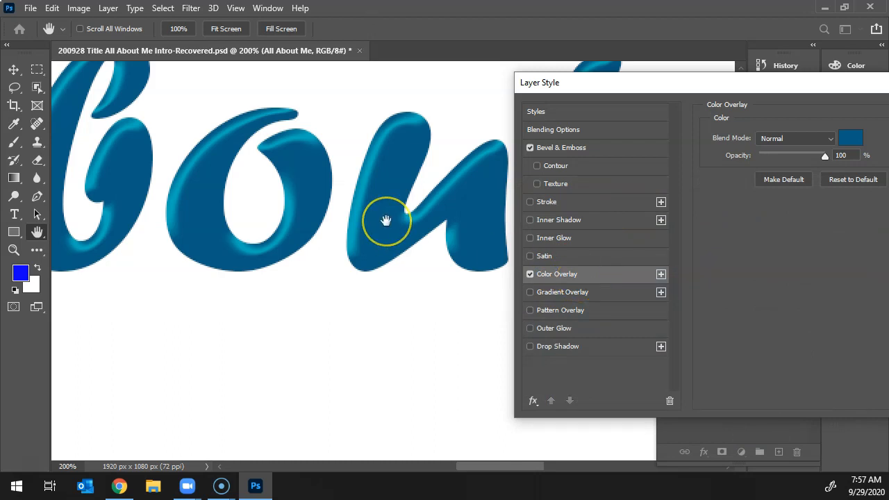
Accept the title's bevel and color overlay without enabling a stroke, and show the whole canvas.
left_click(731, 197)
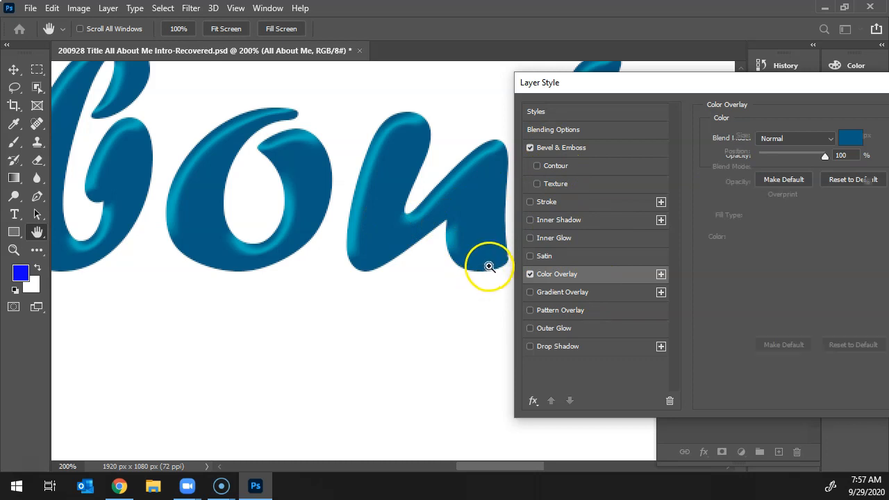
key("ctrl+0")
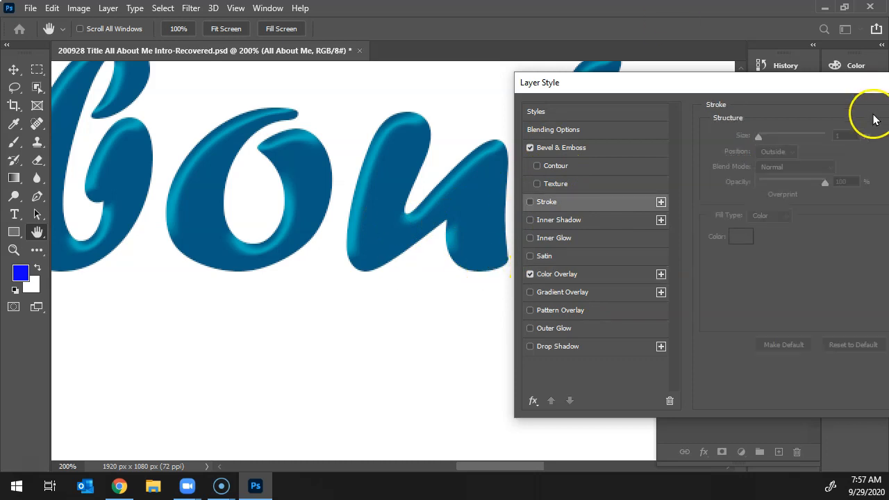
left_click_drag(791, 84, 704, 83)
left_click_drag(789, 86, 645, 81)
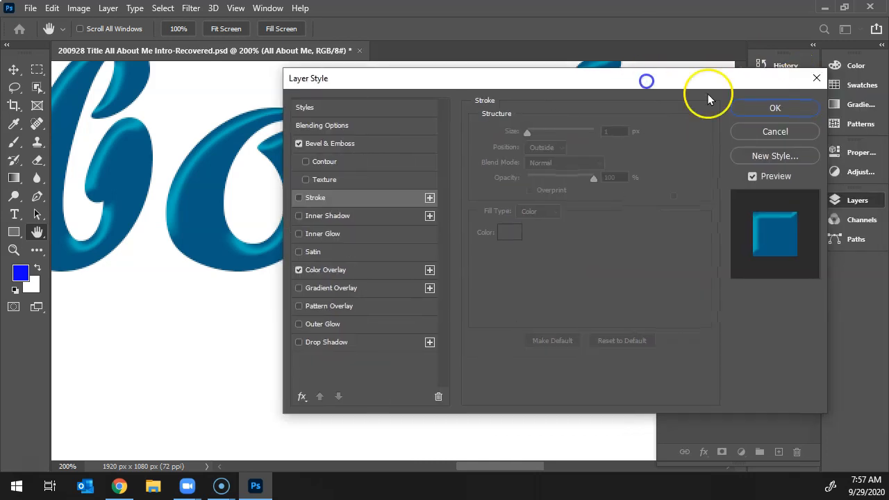
left_click(779, 108)
key("ctrl+0")
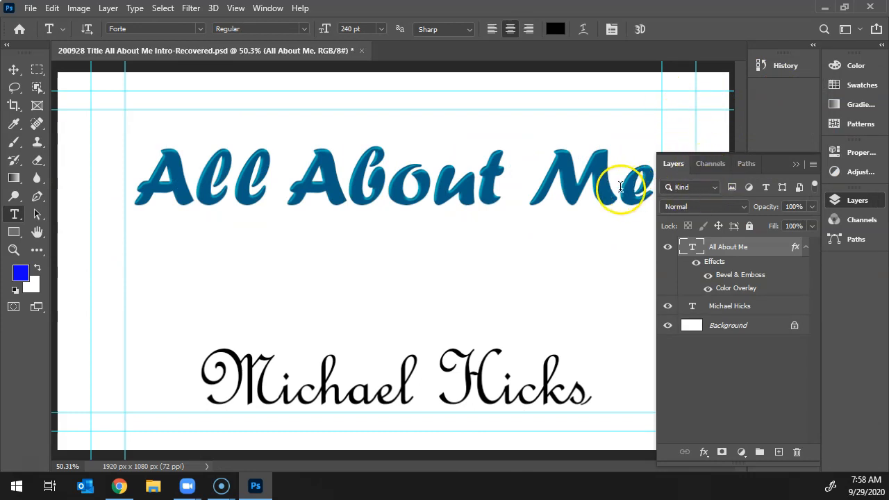
Reopen the title's layer effects and add a drop shadow.
double_click(713, 265)
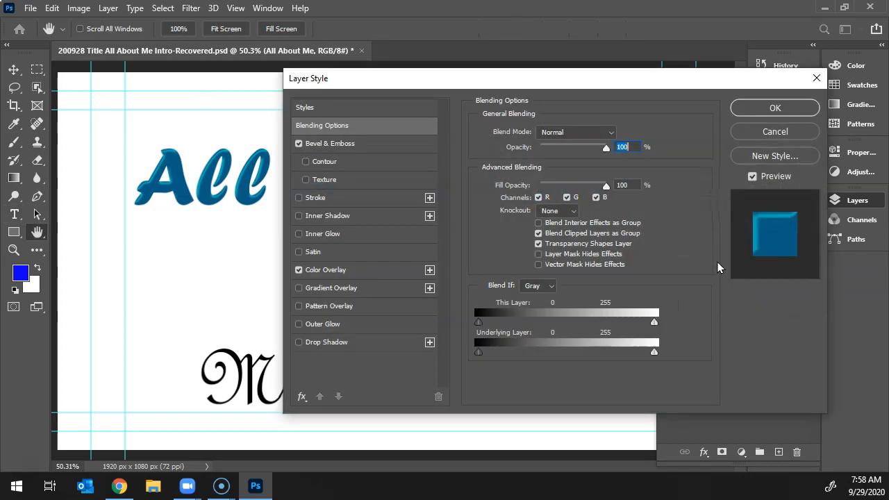
left_click_drag(413, 77, 631, 87)
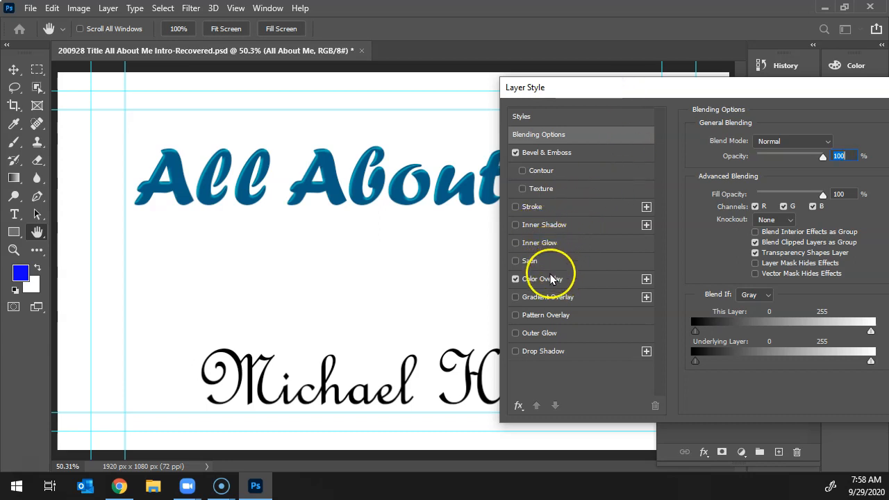
left_click(543, 350)
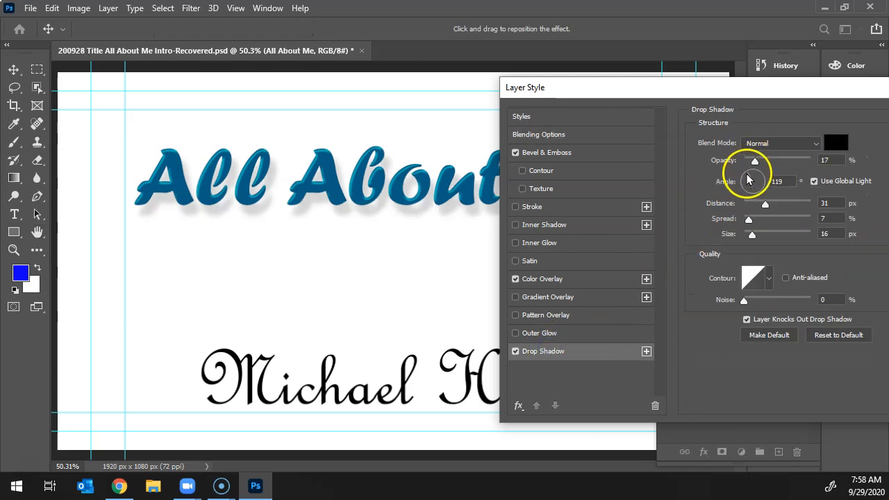
Try several drop shadow positions on the canvas and set the distance to 26 px with an angle of 135°.
key("ctrl+plus")
key("ctrl+plus")
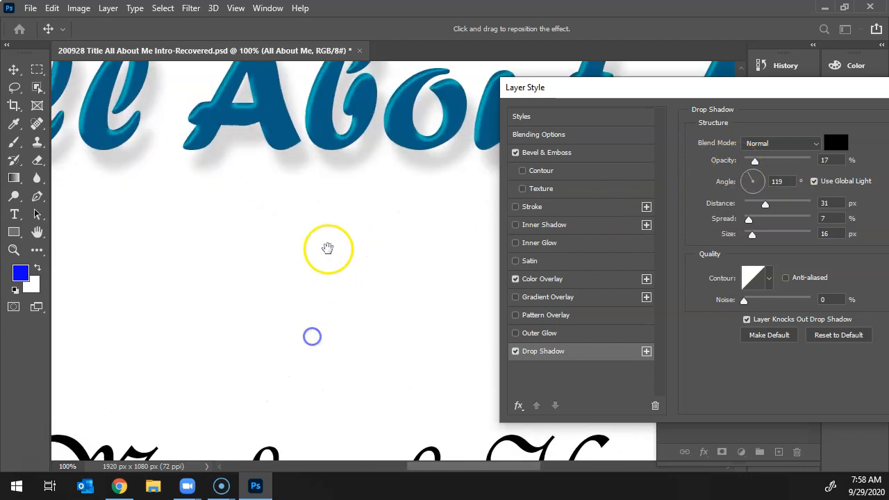
left_click_drag(324, 216, 366, 190)
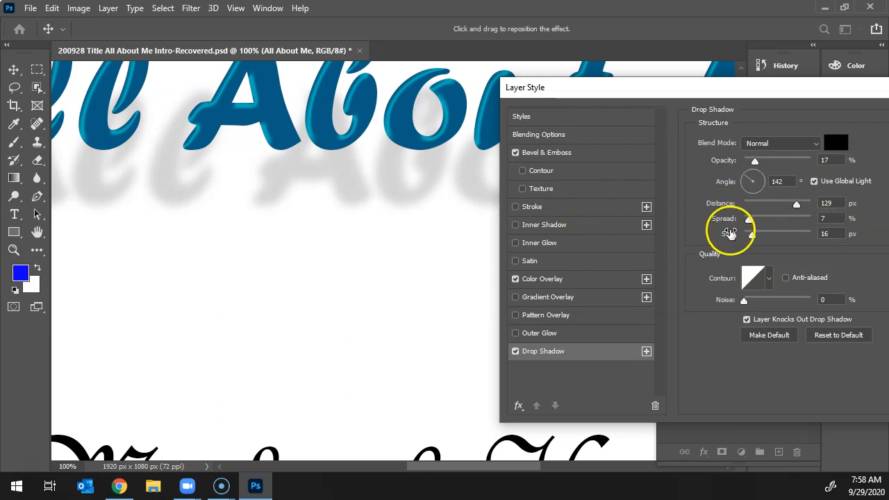
left_click_drag(380, 199, 382, 175)
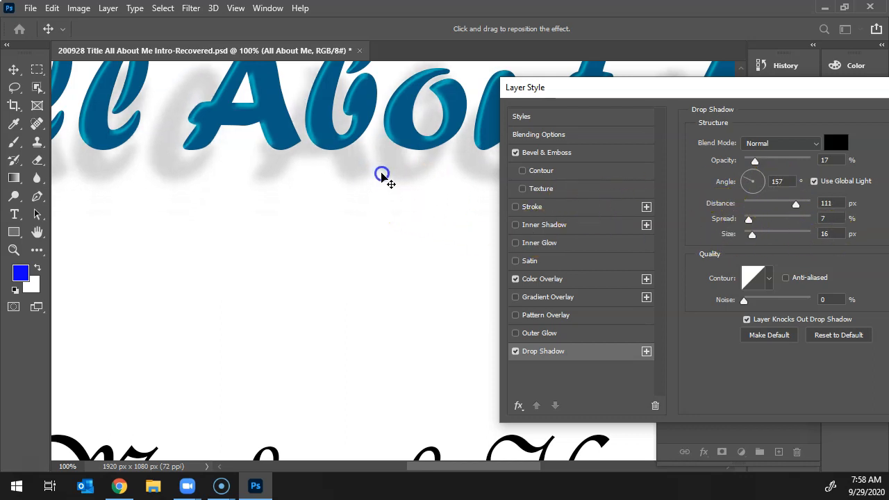
left_click(796, 205)
left_click_drag(796, 207, 762, 216)
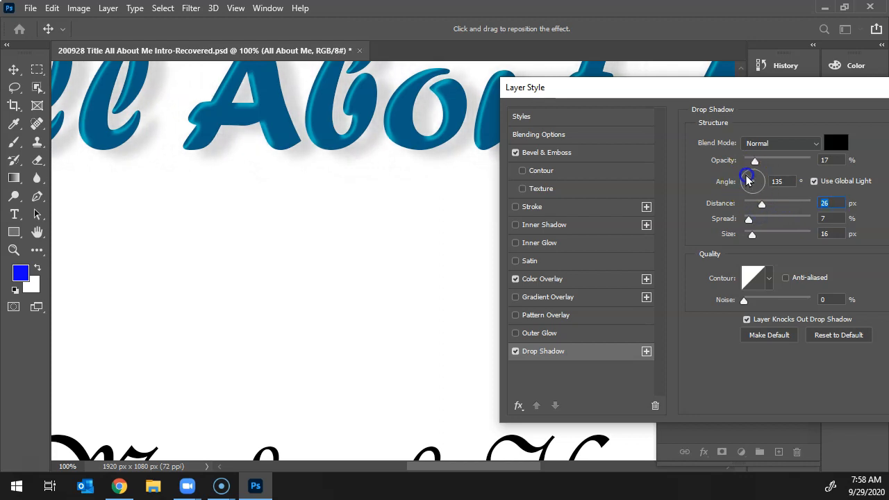
left_click(748, 181)
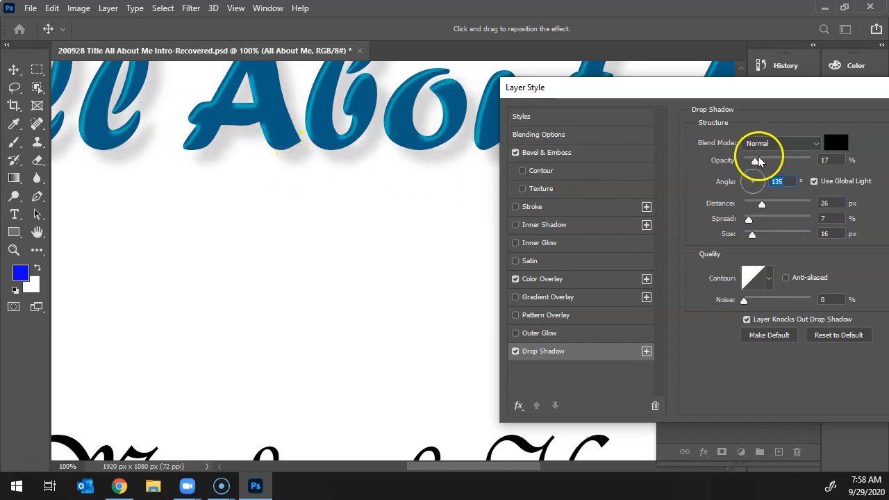
Set the drop shadow's opacity to 100% and accept the layer style to inspect the title.
left_click_drag(754, 161, 809, 161)
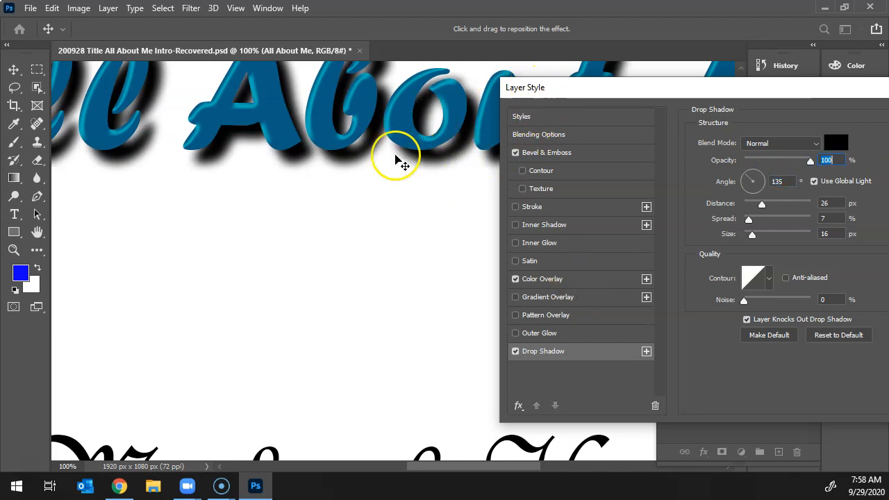
left_click_drag(742, 100, 548, 131)
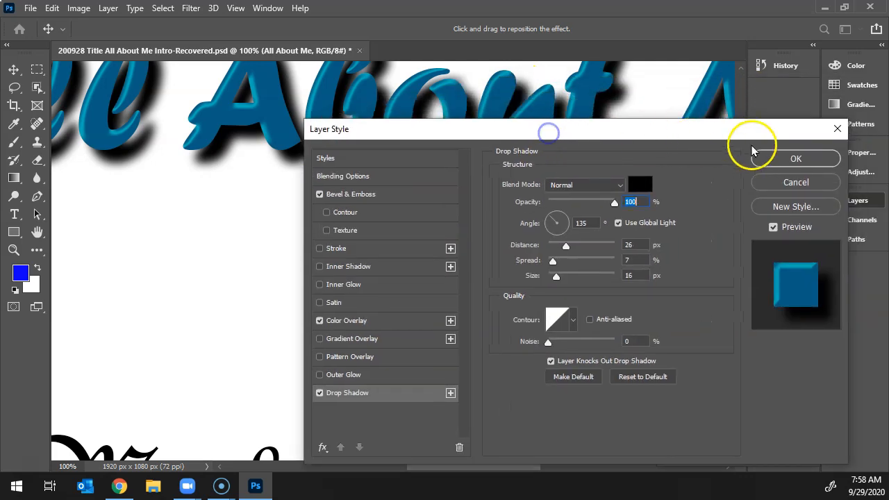
left_click(772, 157)
left_click_drag(449, 163, 359, 262)
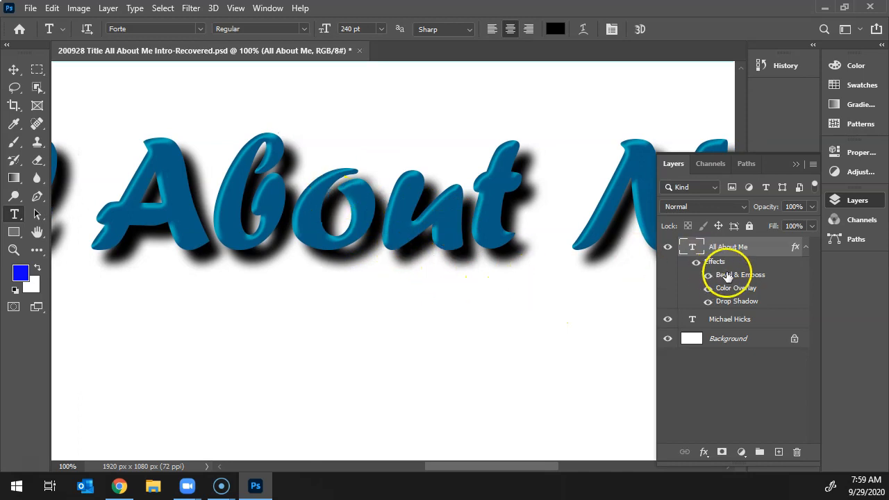
Reopen the title's drop shadow settings and reduce the shadow's opacity to 25%.
left_click(737, 303)
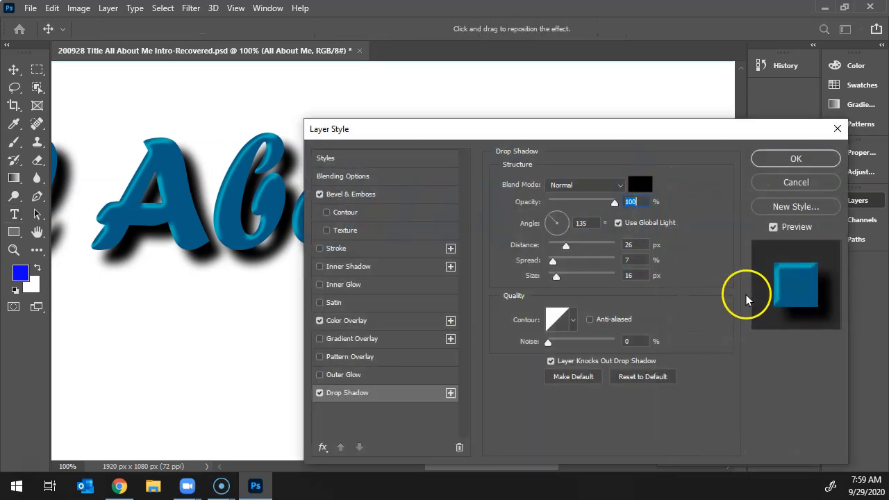
left_click_drag(571, 137, 743, 135)
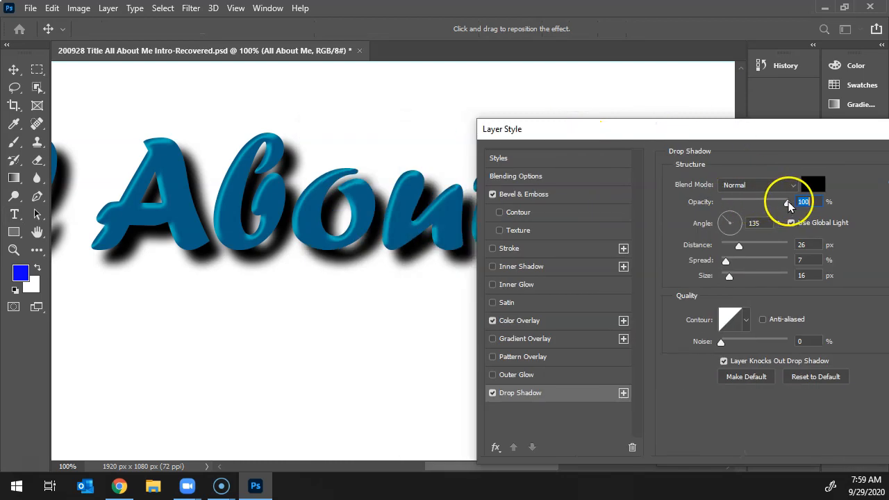
left_click_drag(786, 204, 739, 205)
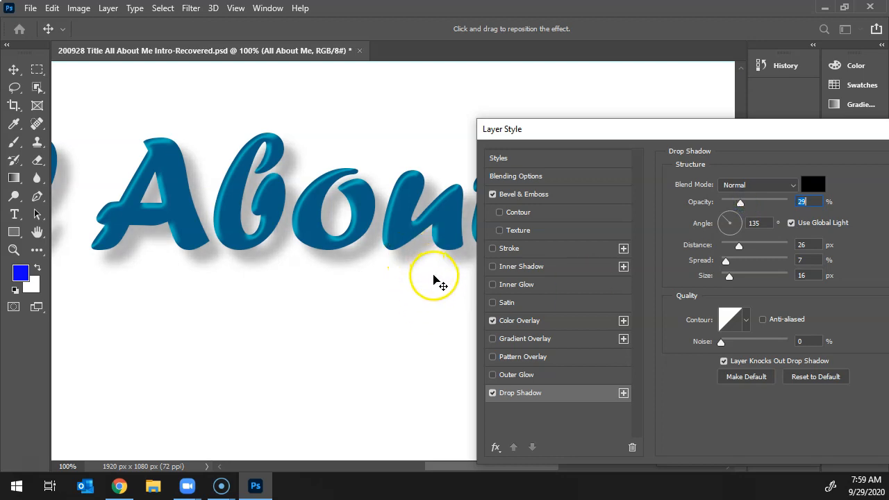
mouse_move(741, 205)
left_mouse_down()
mouse_move(779, 206)
mouse_move(739, 209)
left_mouse_up()
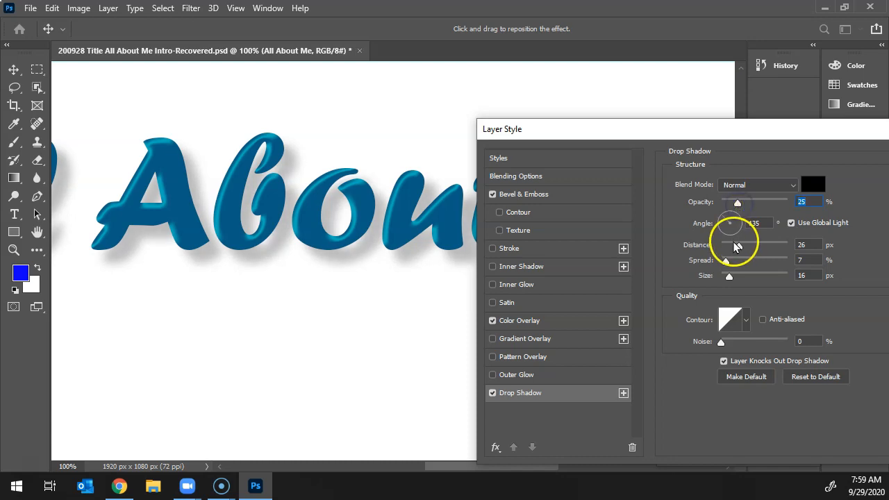
Set the drop shadow's distance to 44 px and accept the layer style.
left_click_drag(738, 246, 858, 261)
left_click_drag(787, 254, 754, 252)
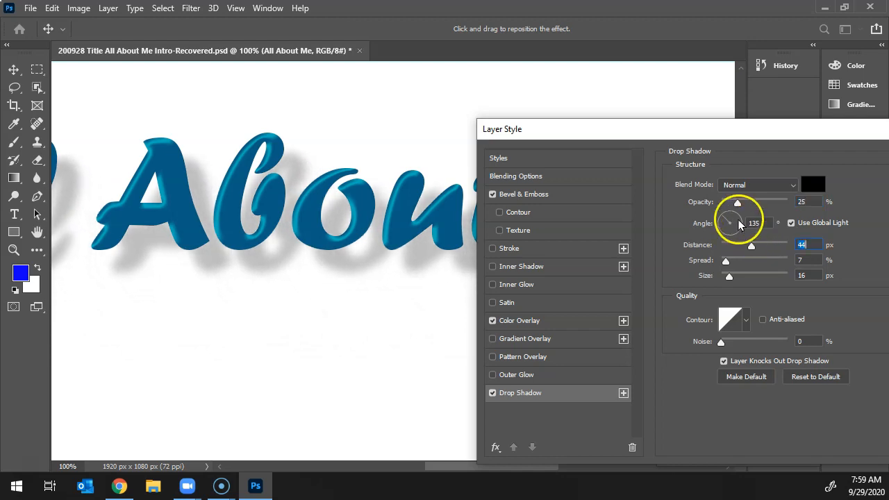
left_click_drag(740, 134, 627, 132)
left_click(833, 164)
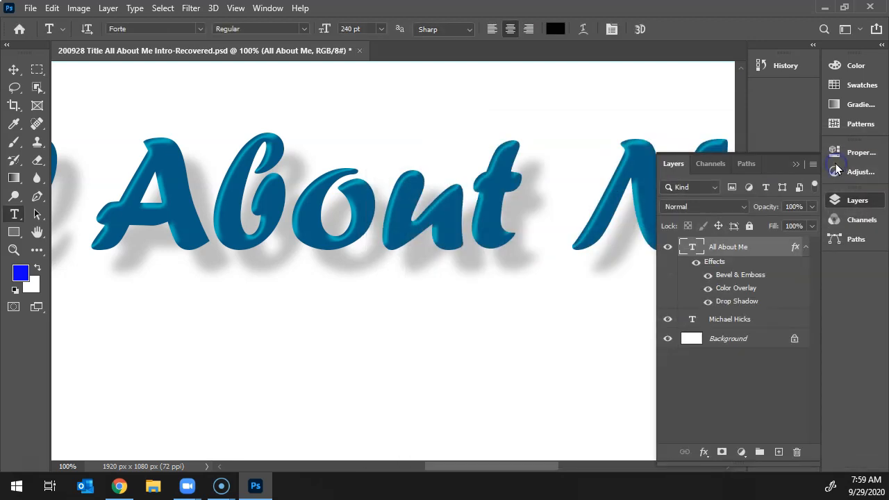
key("ctrl+0")
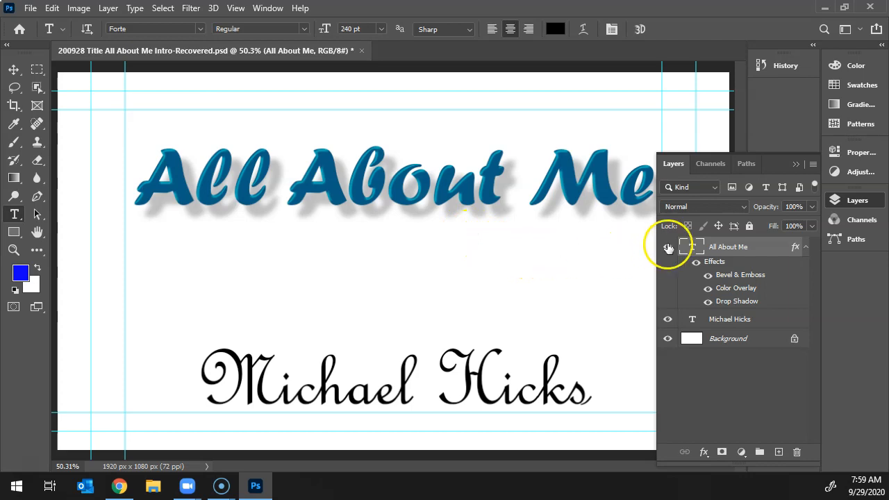
Reopen the title's layer effects with the letters enlarged in view and add an inner glow.
double_click(714, 265)
left_click(590, 159)
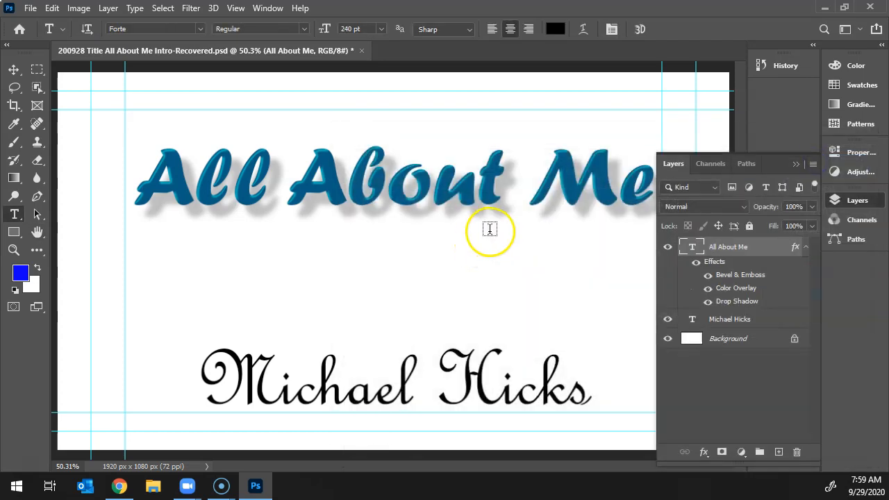
key("ctrl+plus")
key("ctrl+plus")
key("ctrl+plus")
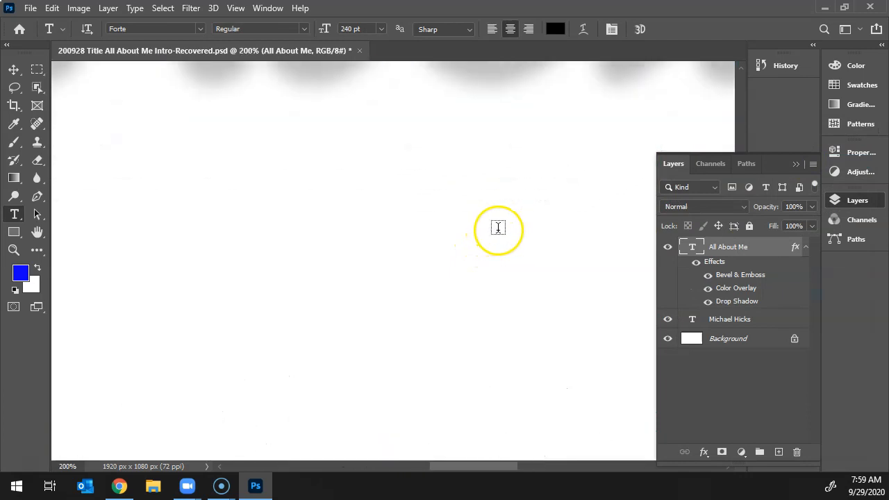
left_click_drag(305, 187, 179, 463)
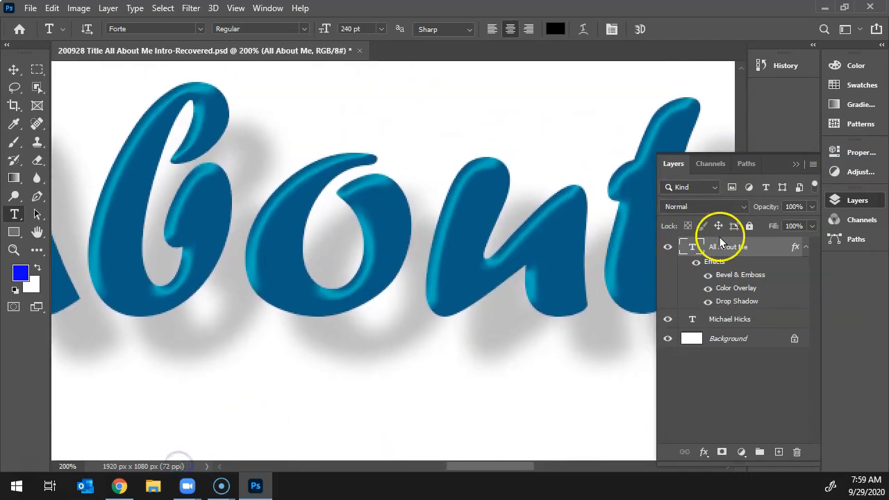
double_click(720, 266)
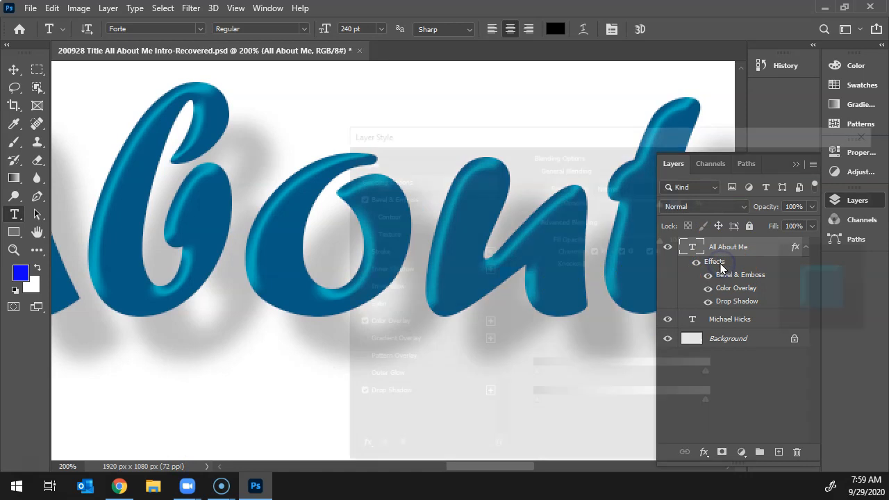
mouse_move(486, 139)
left_mouse_down()
mouse_move(476, 135)
mouse_move(702, 107)
left_mouse_up()
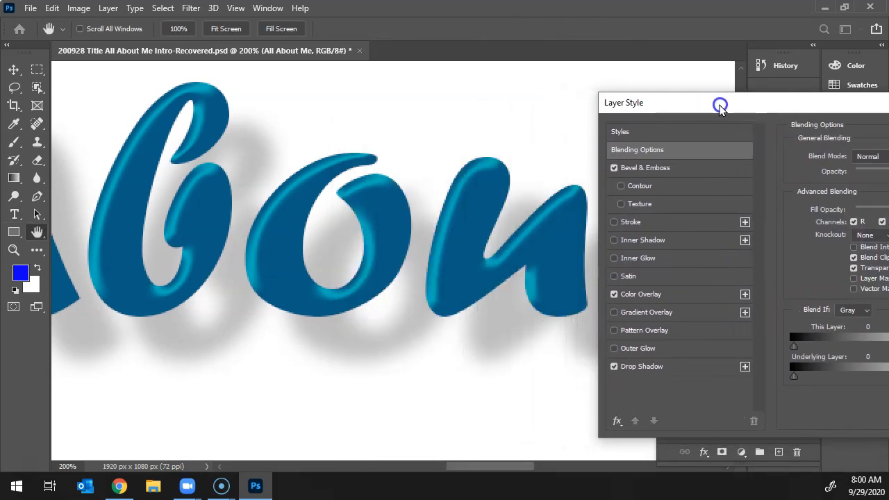
left_click(634, 258)
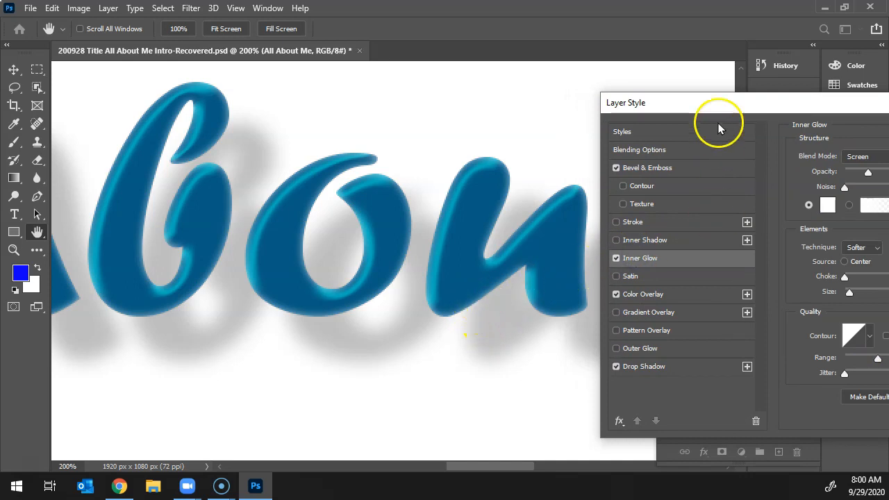
Set the inner glow's color to magenta, ff00e4.
left_click_drag(726, 98, 697, 99)
left_click(794, 207)
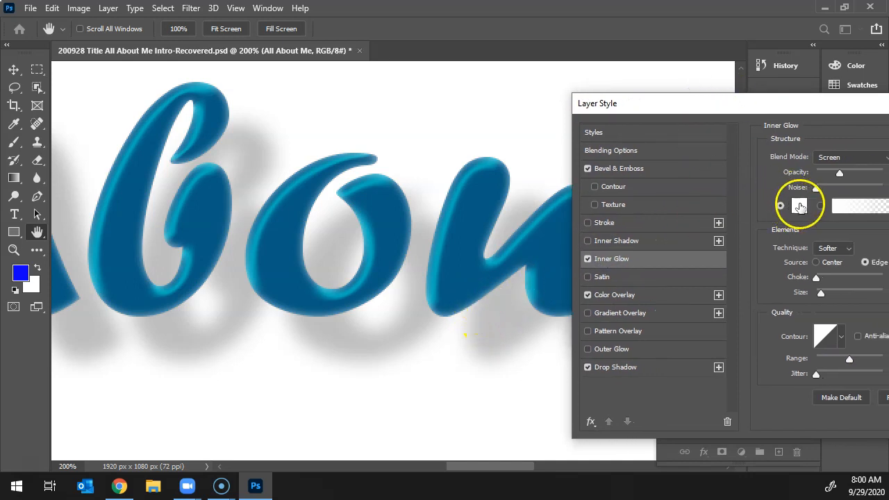
mouse_move(699, 244)
left_mouse_down()
mouse_move(707, 239)
mouse_move(704, 206)
left_mouse_up()
left_click_drag(754, 183, 762, 186)
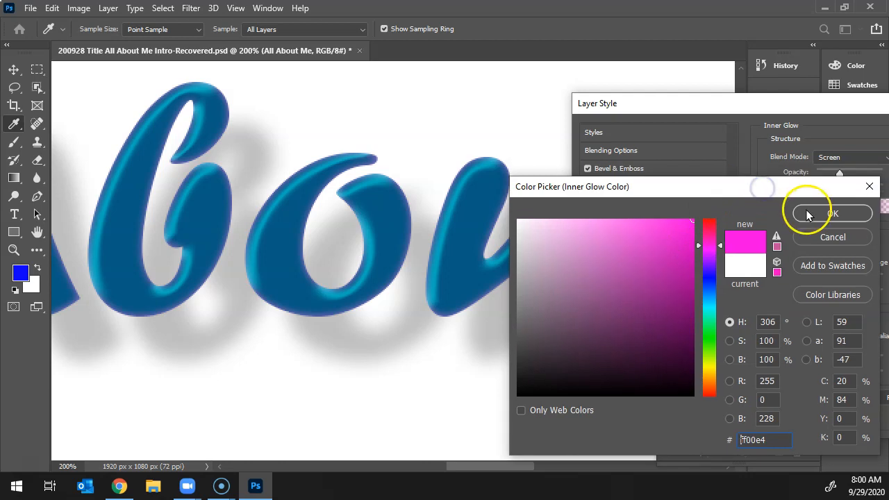
left_click(805, 209)
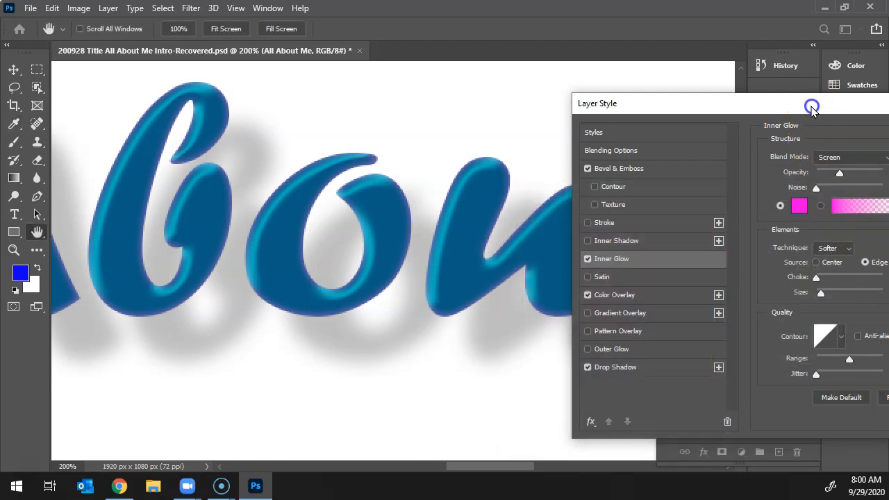
Set the title's inner glow size to 16 px and its blend mode to Normal.
left_click_drag(807, 105, 724, 105)
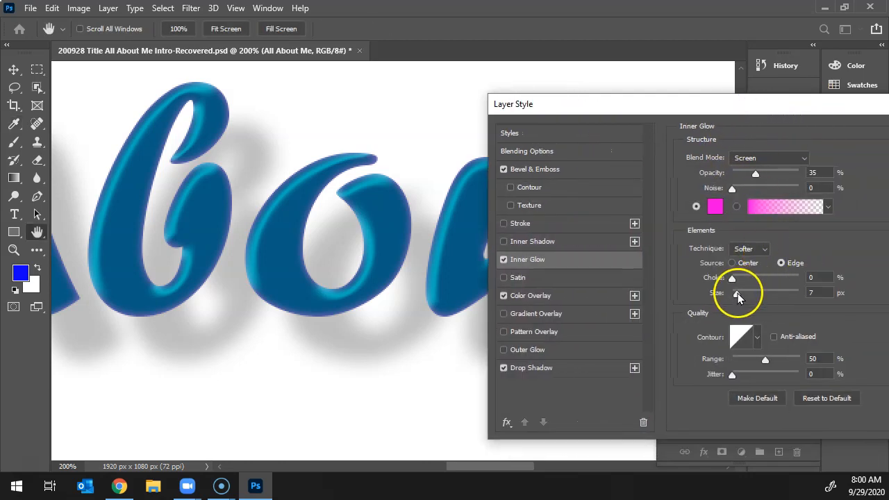
mouse_move(735, 295)
left_mouse_down()
mouse_move(756, 299)
mouse_move(729, 294)
mouse_move(741, 295)
left_mouse_up()
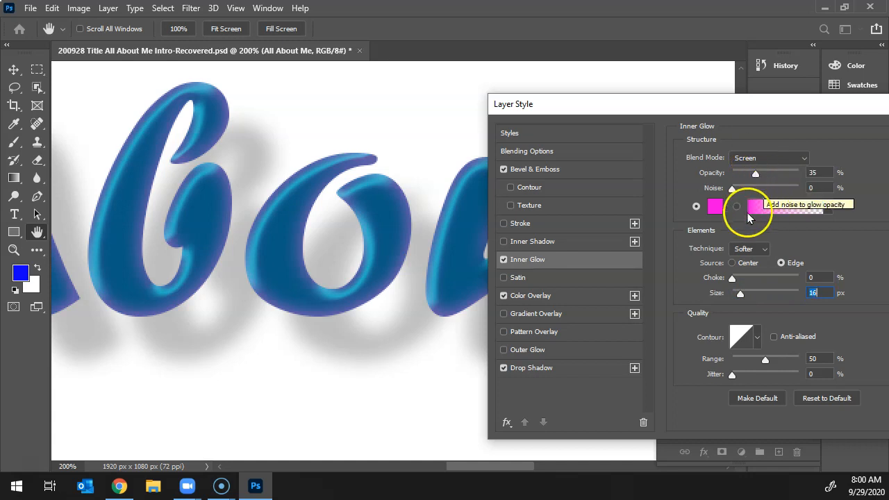
left_click(755, 160)
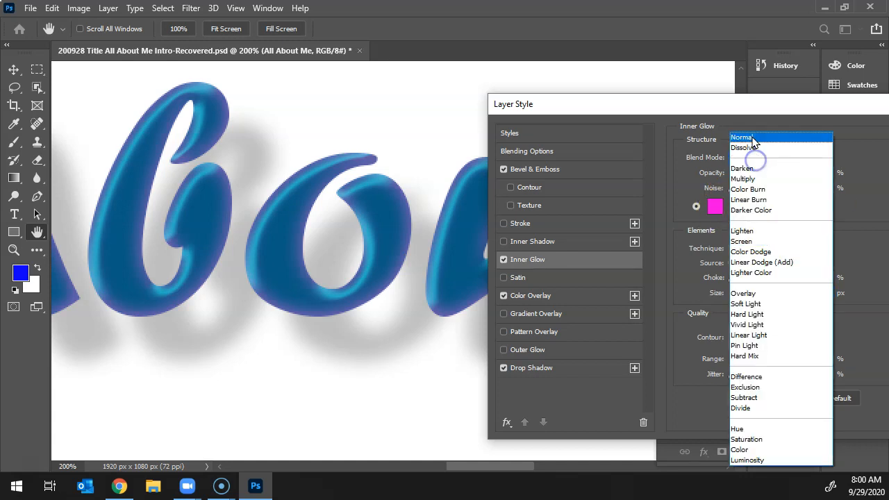
left_click(753, 138)
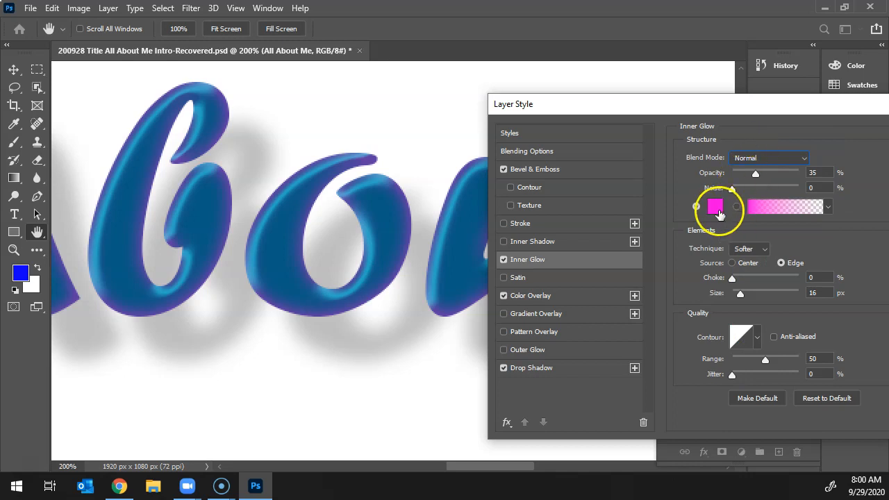
Raise the inner glow's opacity to 73% and accept the title's layer style.
left_click_drag(755, 175, 781, 175)
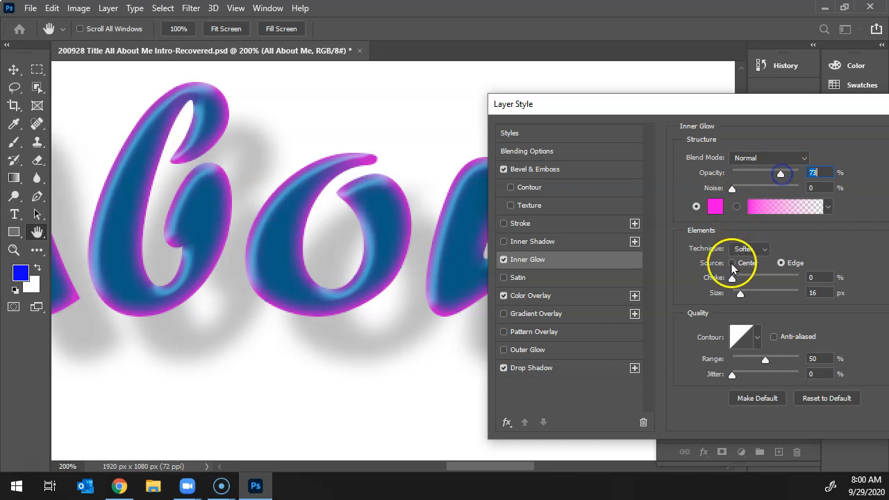
left_click_drag(740, 294, 743, 294)
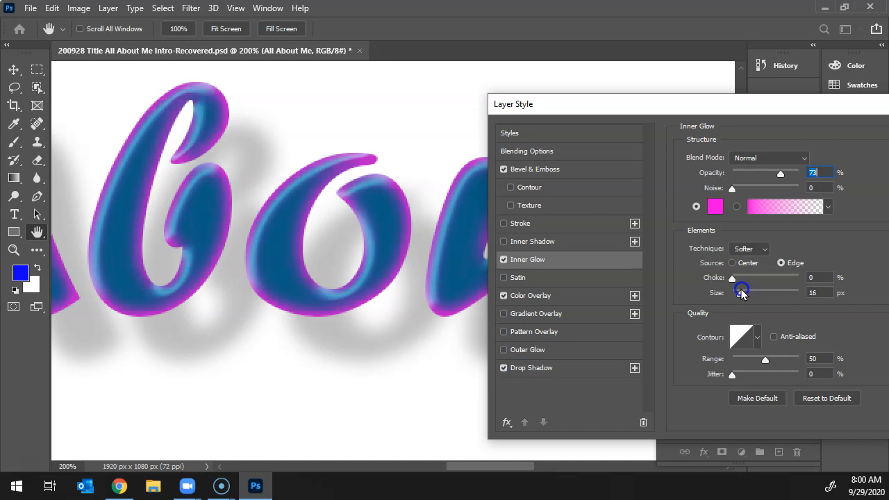
left_click_drag(752, 115, 700, 113)
left_click_drag(787, 113, 707, 118)
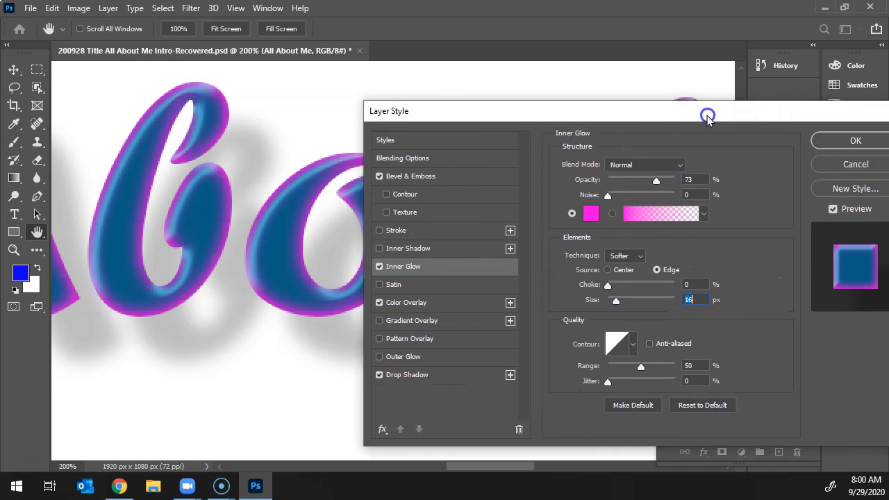
left_click(820, 137)
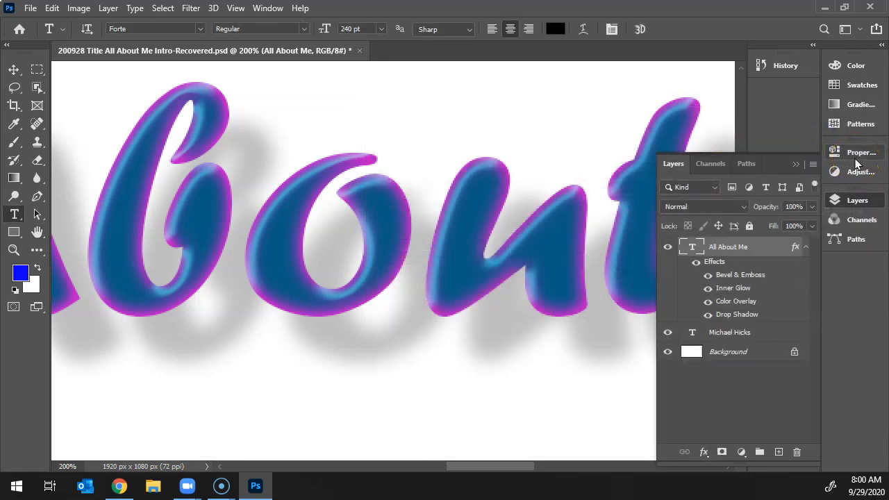
key("ctrl+0")
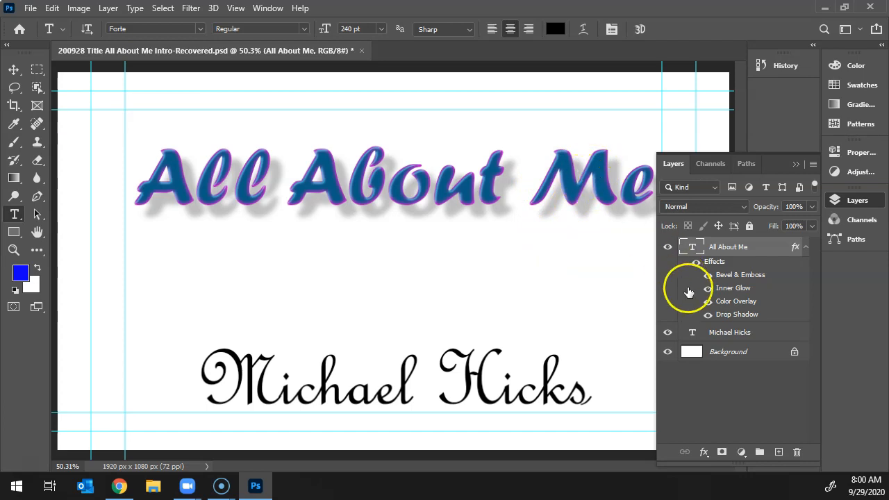
Reopen the title's inner glow, set its size to 21 px and opacity to 60%, and accept the layer style.
double_click(733, 290)
left_click_drag(575, 113, 712, 115)
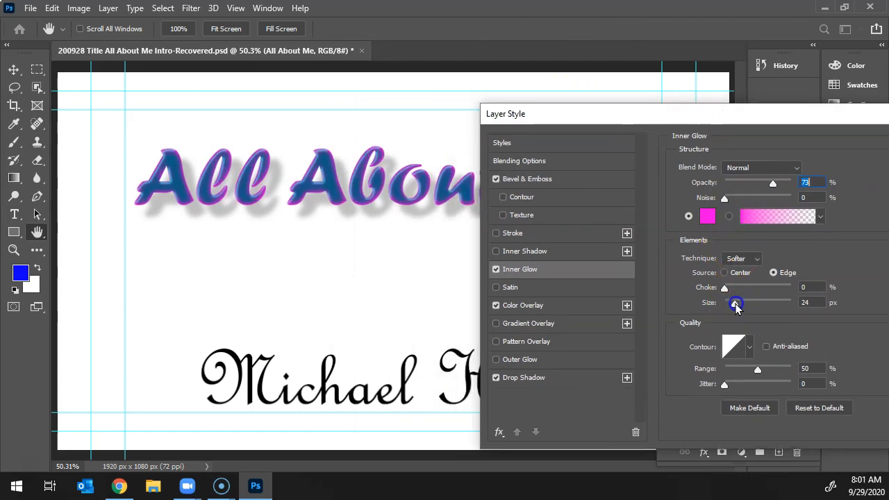
left_click(734, 303)
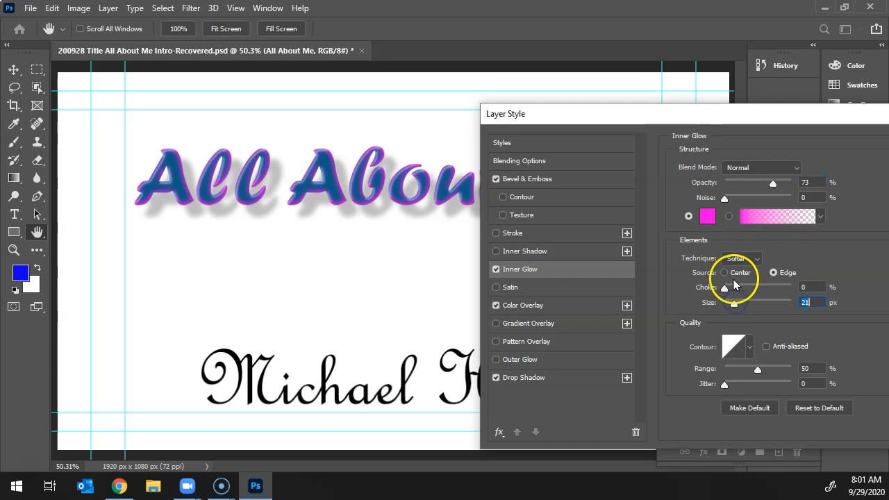
left_click(764, 184)
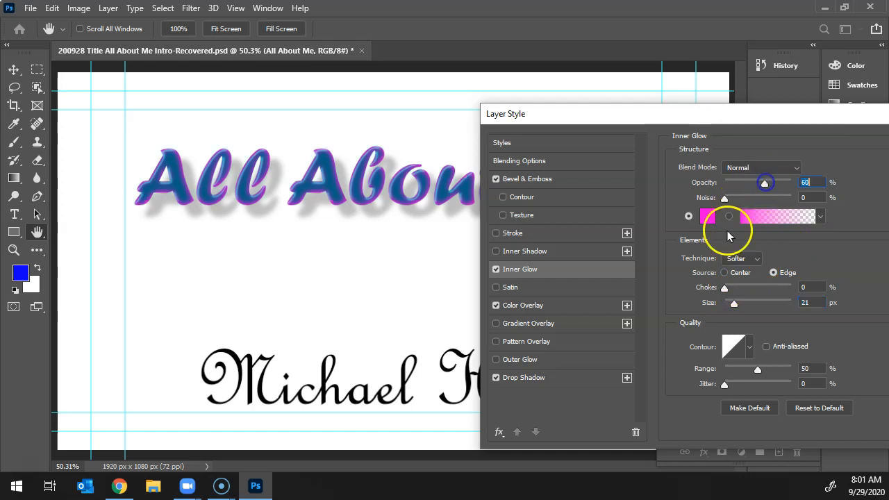
left_click_drag(684, 119, 499, 107)
left_click(762, 139)
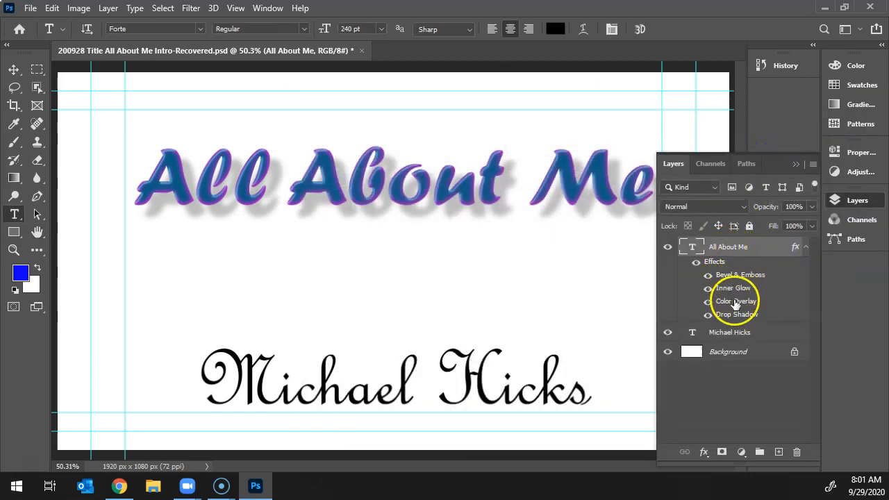
Copy the layer style of the "All About Me" layer and paste it onto the name text layer.
right_click(727, 247)
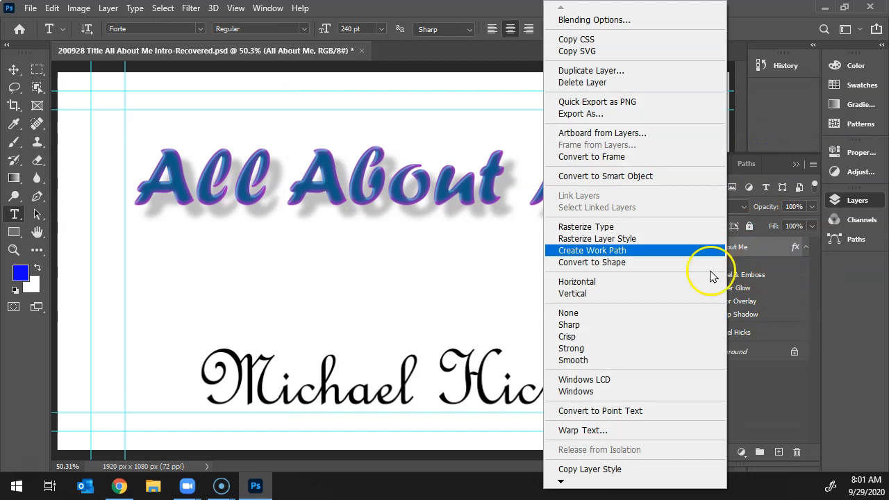
left_click(645, 470)
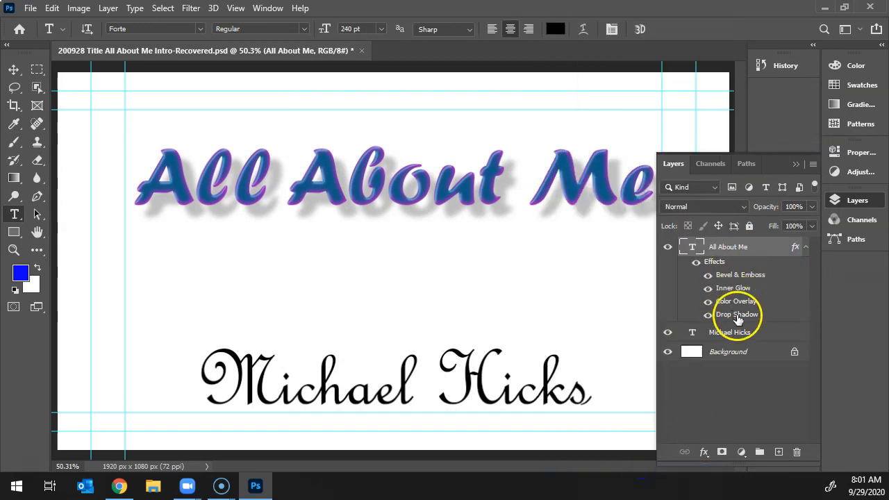
right_click(729, 331)
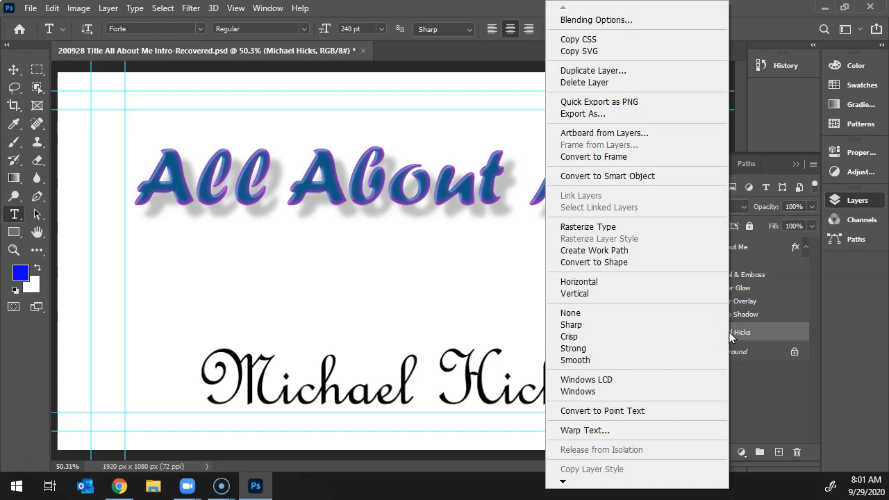
mouse_move(563, 480)
left_click(582, 450)
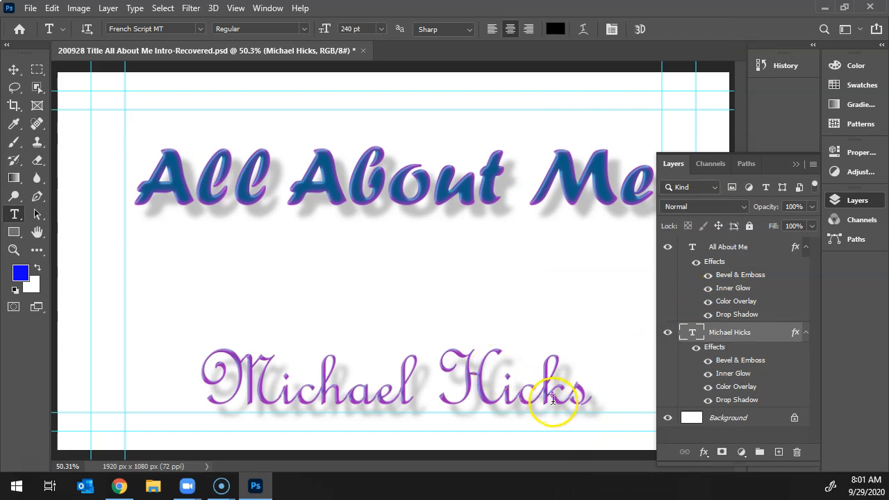
Turn off the drop shadow effect on the name text layer.
key("ctrl+plus")
key("ctrl+plus")
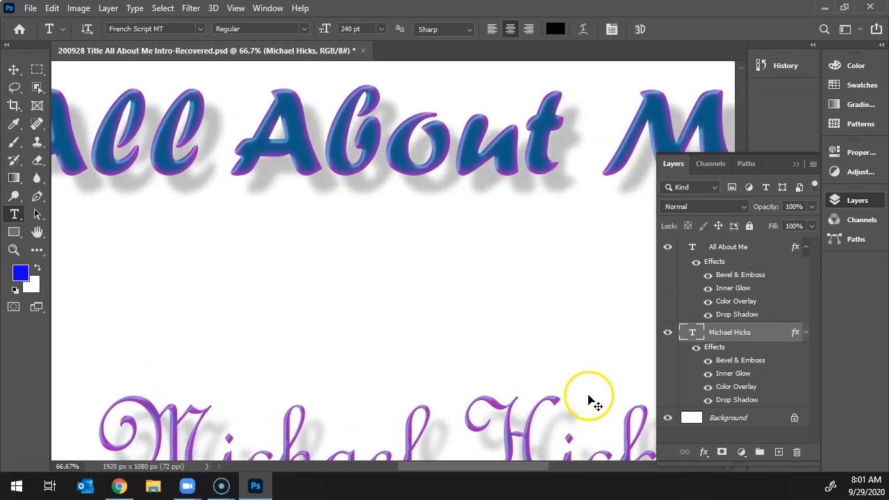
left_click_drag(388, 254, 380, 103)
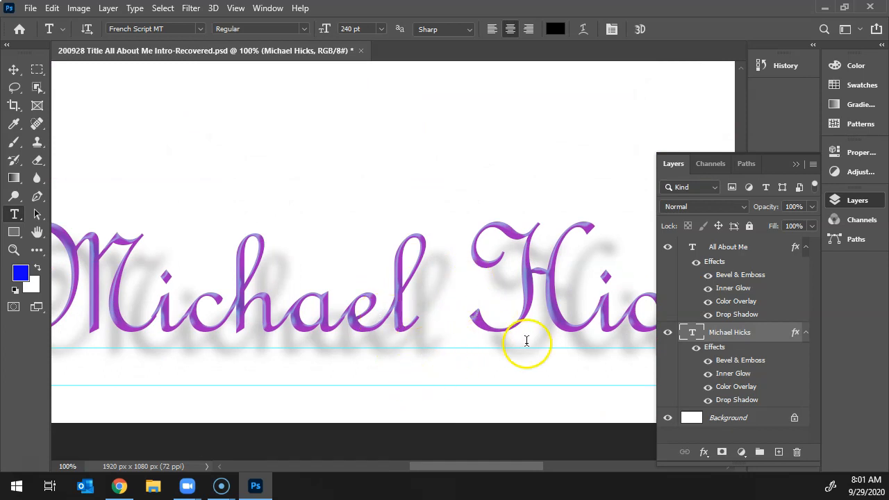
left_click(707, 399)
Open the name text layer's inner glow settings and reduce the glow's size to 10 px.
left_click(727, 376)
double_click(728, 375)
left_click_drag(417, 98, 623, 99)
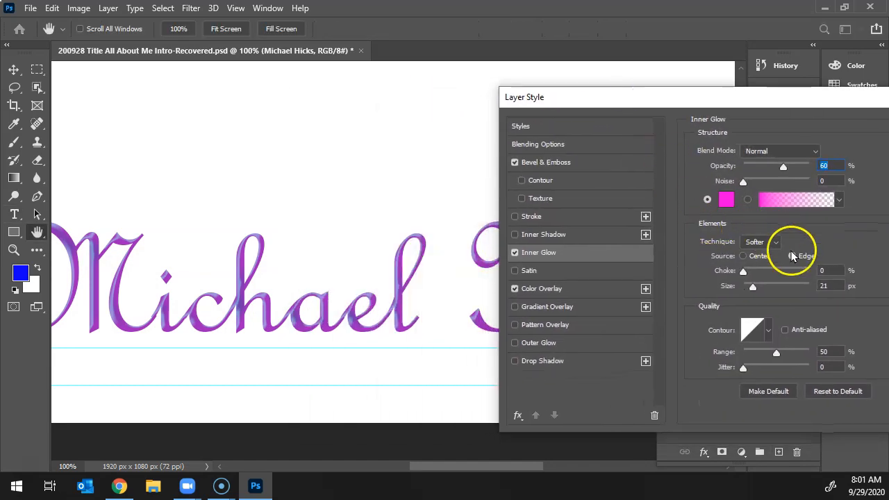
left_click_drag(754, 289, 750, 288)
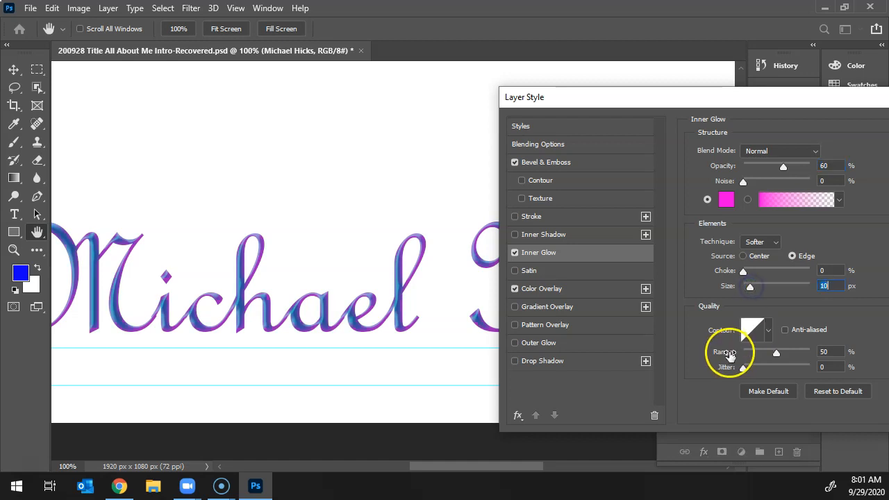
Set the name text's Bevel & Emboss size to 6 px and accept the layer style.
left_click(534, 164)
left_click_drag(755, 211, 753, 216)
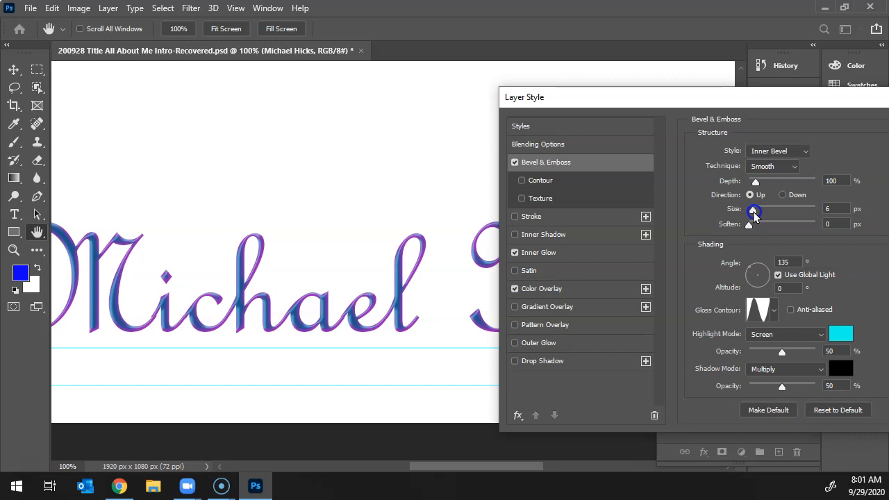
left_click_drag(813, 97, 673, 97)
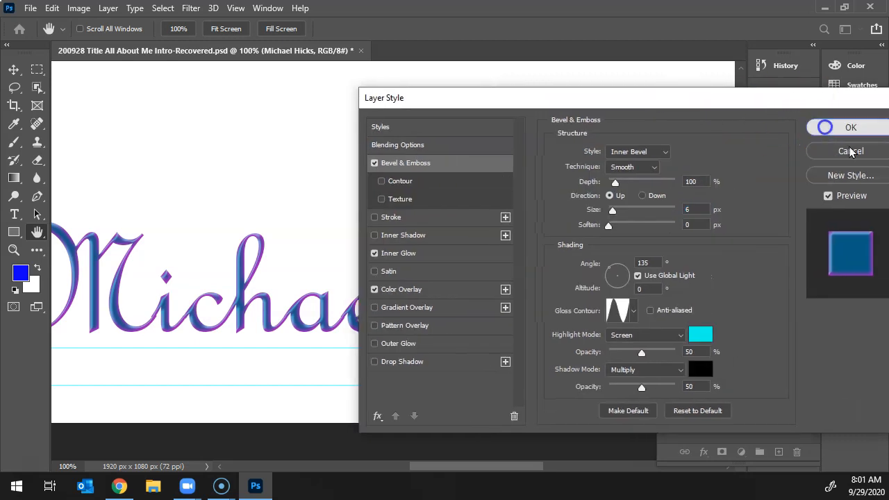
left_click(850, 151)
key("ctrl+0")
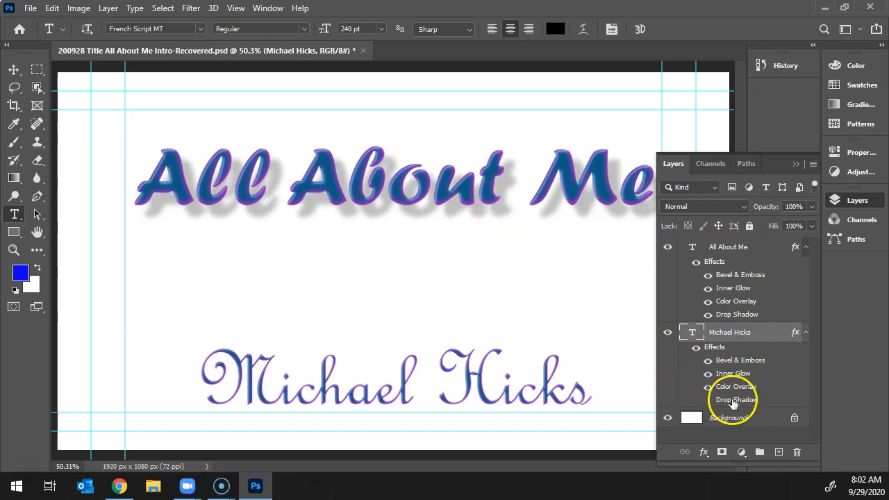
Compare each text layer with its color overlay turned off and back on.
left_click(708, 387)
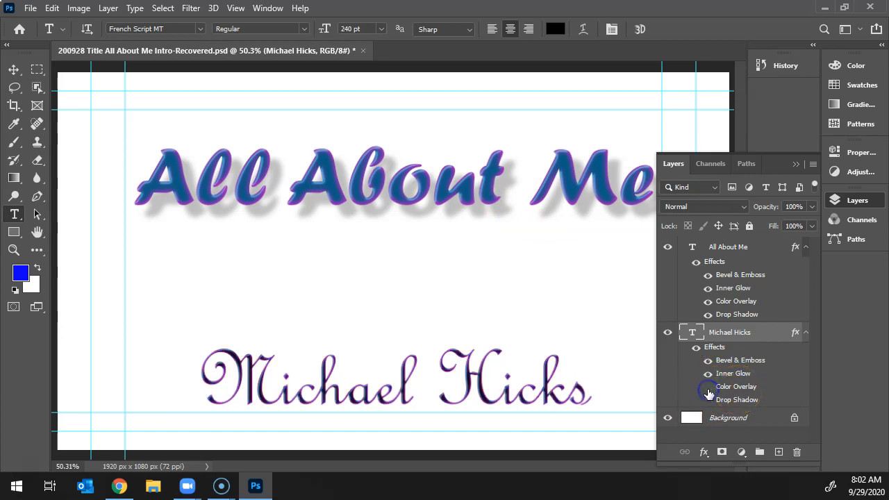
left_click(707, 388)
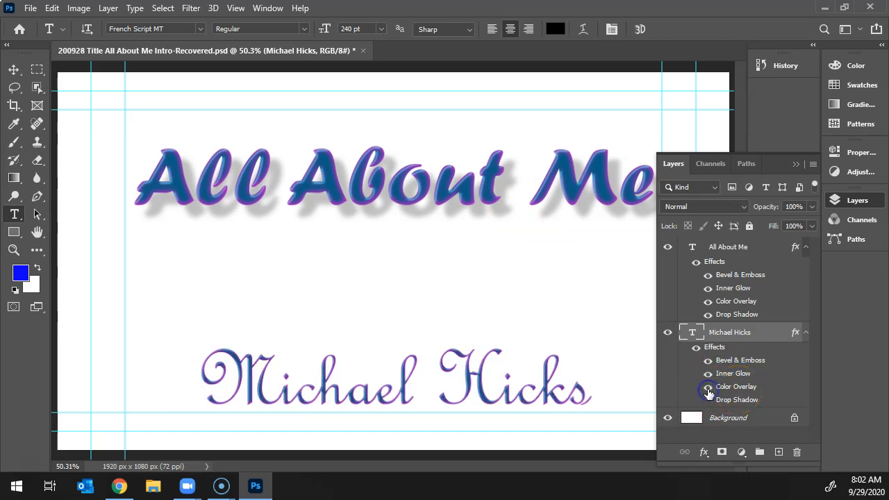
left_click(707, 301)
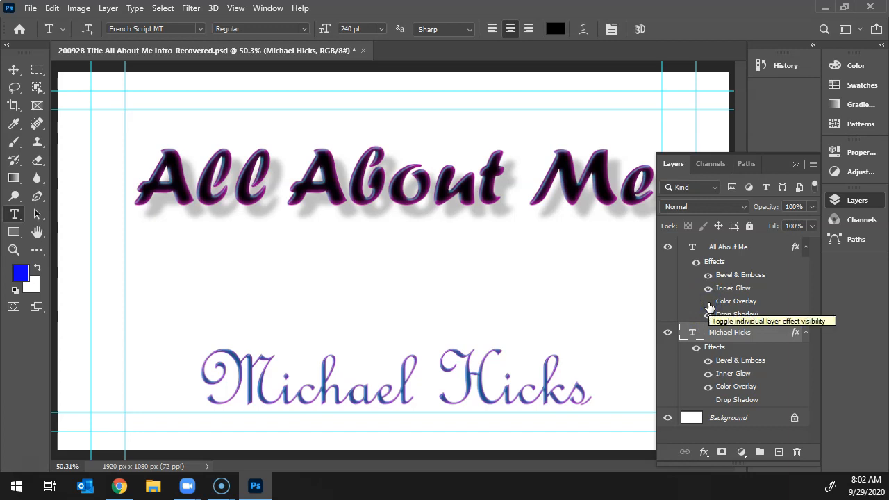
left_click(707, 303)
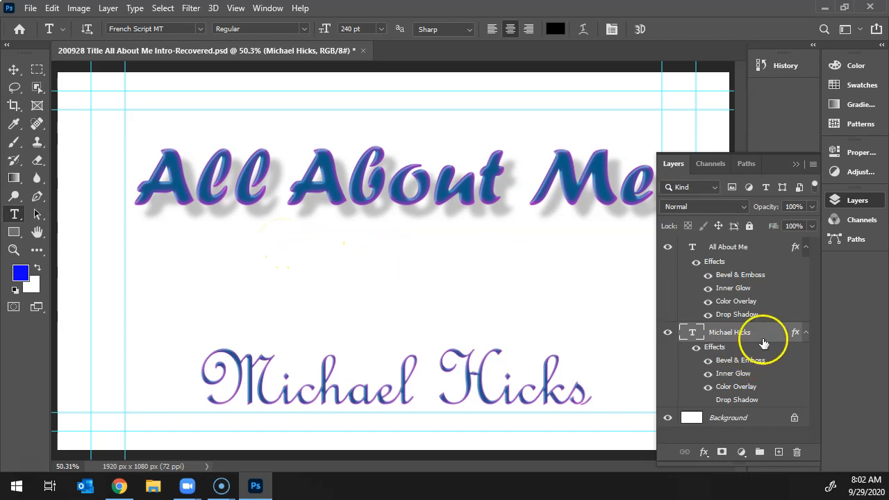
Soften the title's drop shadow with 24% opacity, 14% spread and 38 px size, and accept the layer style.
double_click(747, 314)
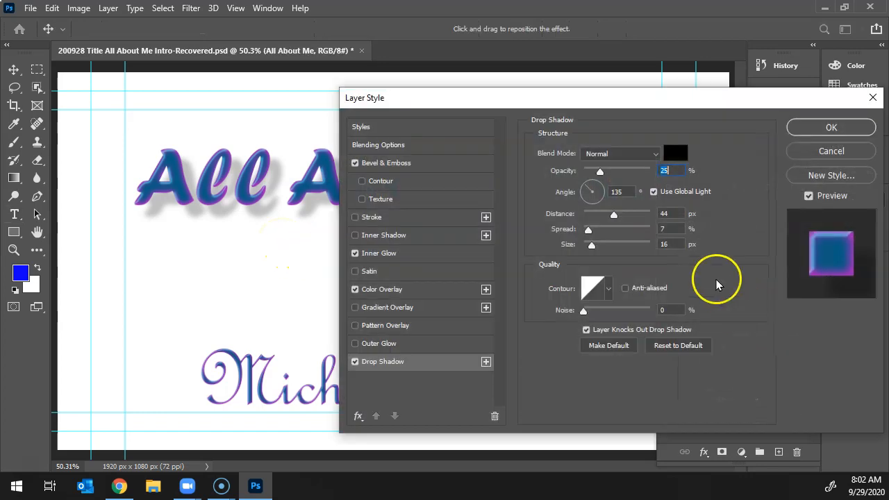
left_click_drag(520, 104, 655, 137)
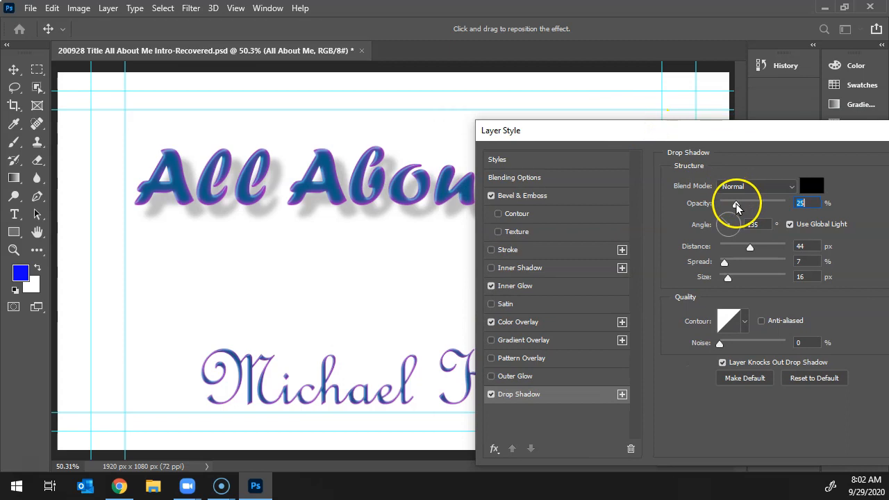
left_click_drag(734, 207, 730, 208)
left_click_drag(726, 264, 737, 266)
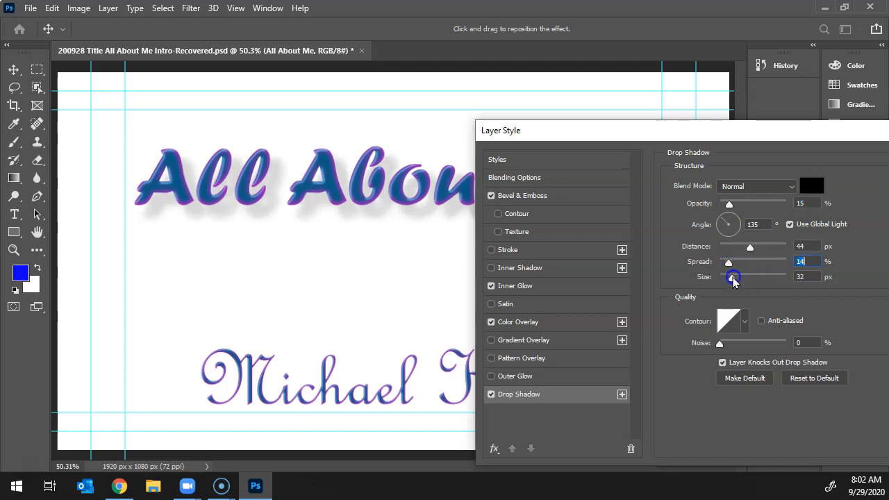
left_click(734, 278)
left_click_drag(734, 203, 737, 208)
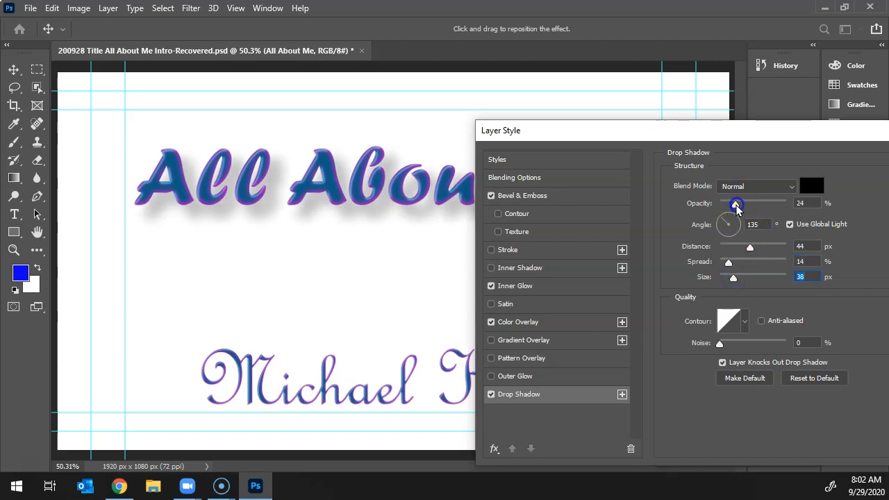
left_click_drag(775, 127, 676, 142)
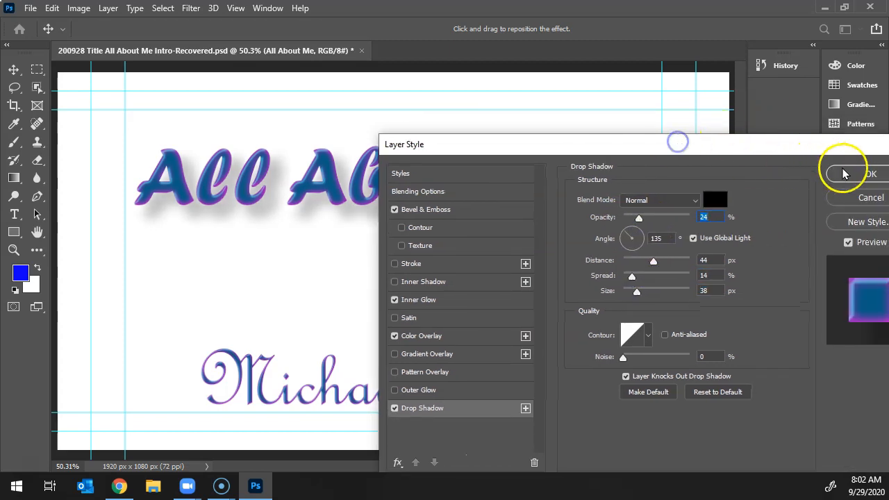
left_click(845, 171)
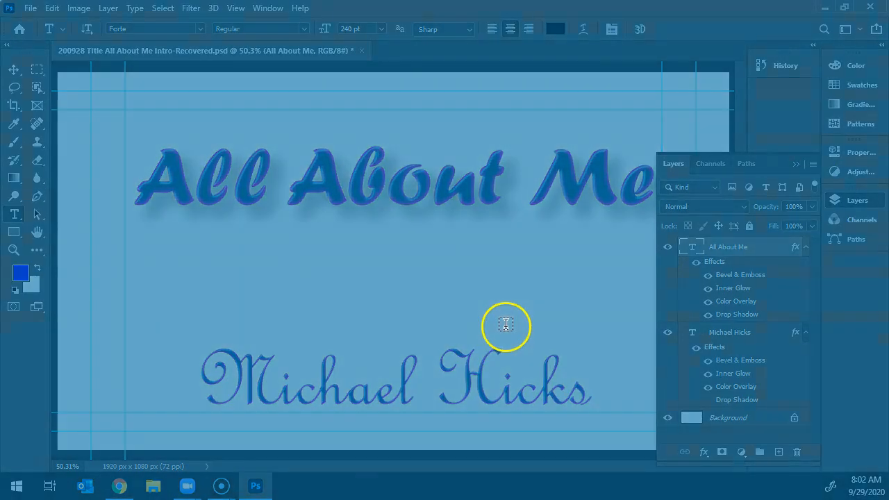